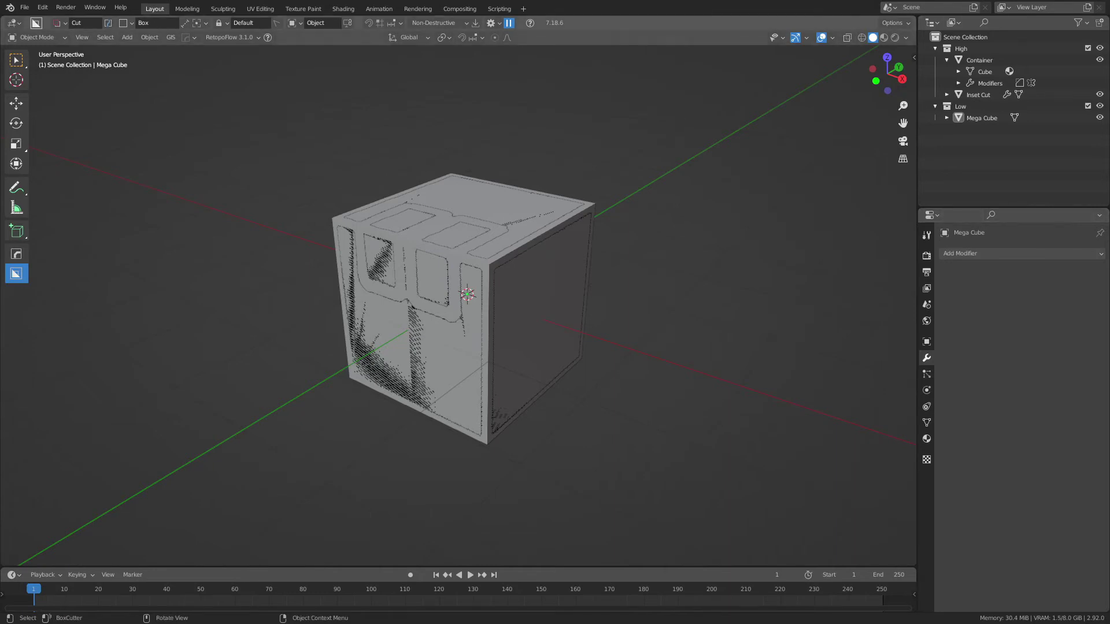
# Examine the high-poly Container and Inset Cut parts with the Low collection hidden, and the low-poly Mega Cube in isolation
pyautogui.click(979, 60)
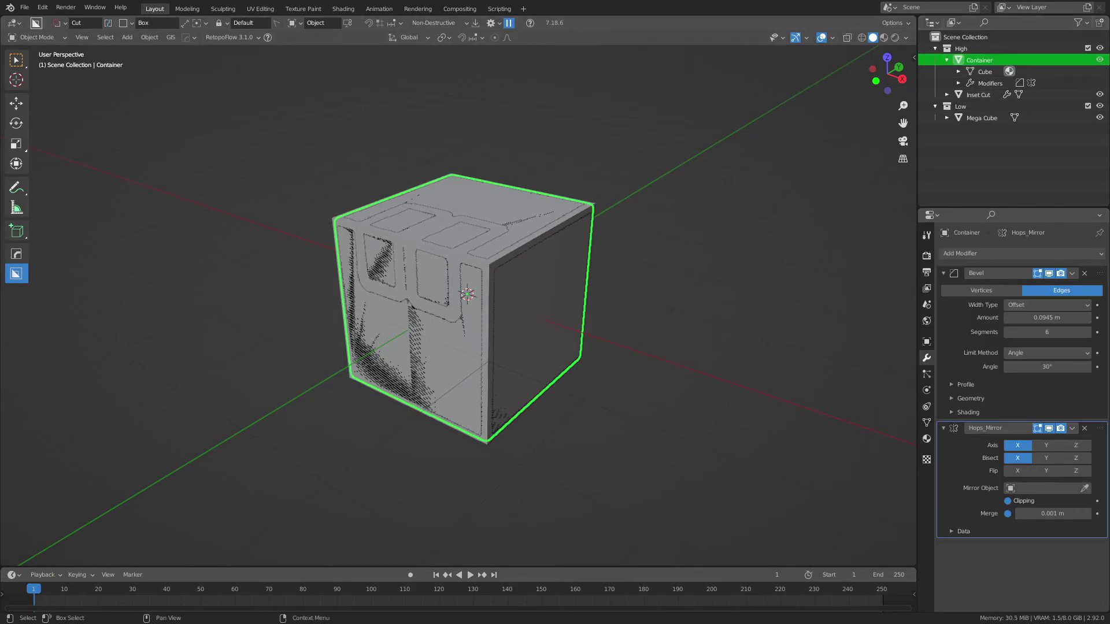
pyautogui.click(1100, 106)
pyautogui.press('g')
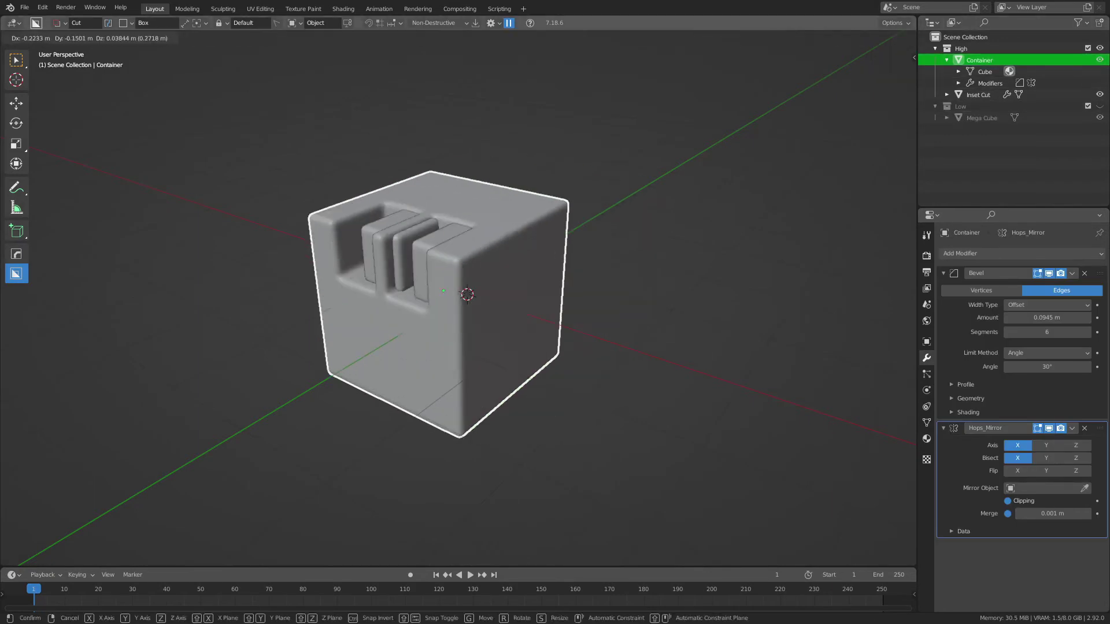
pyautogui.press('Escape')
pyautogui.click(433, 272)
pyautogui.press('g')
pyautogui.press('Escape')
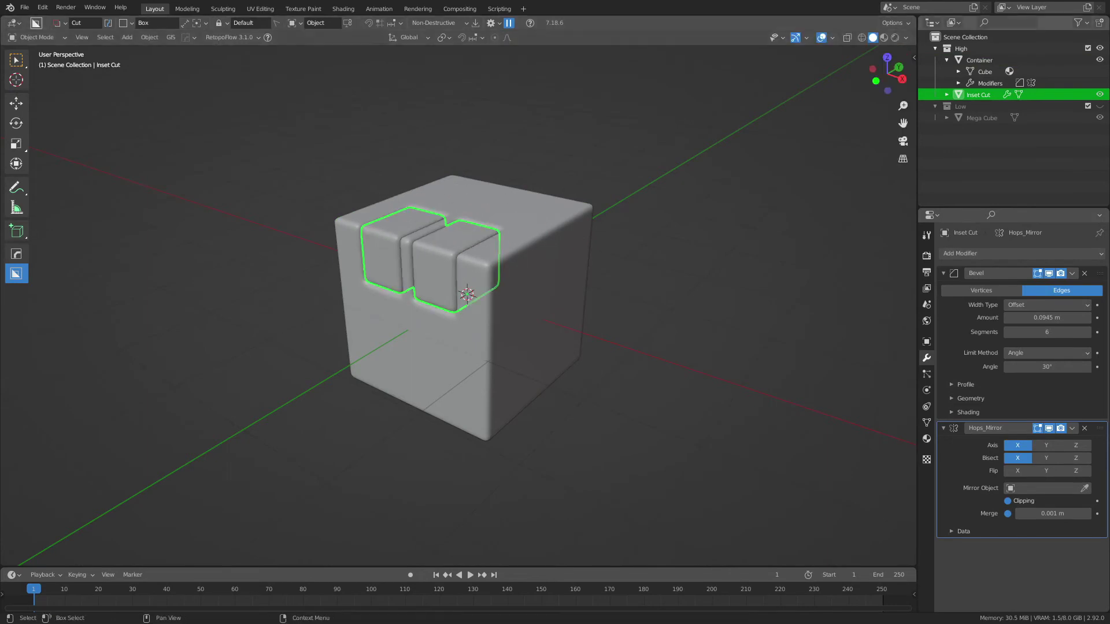
pyautogui.click(1099, 105)
pyautogui.click(981, 117)
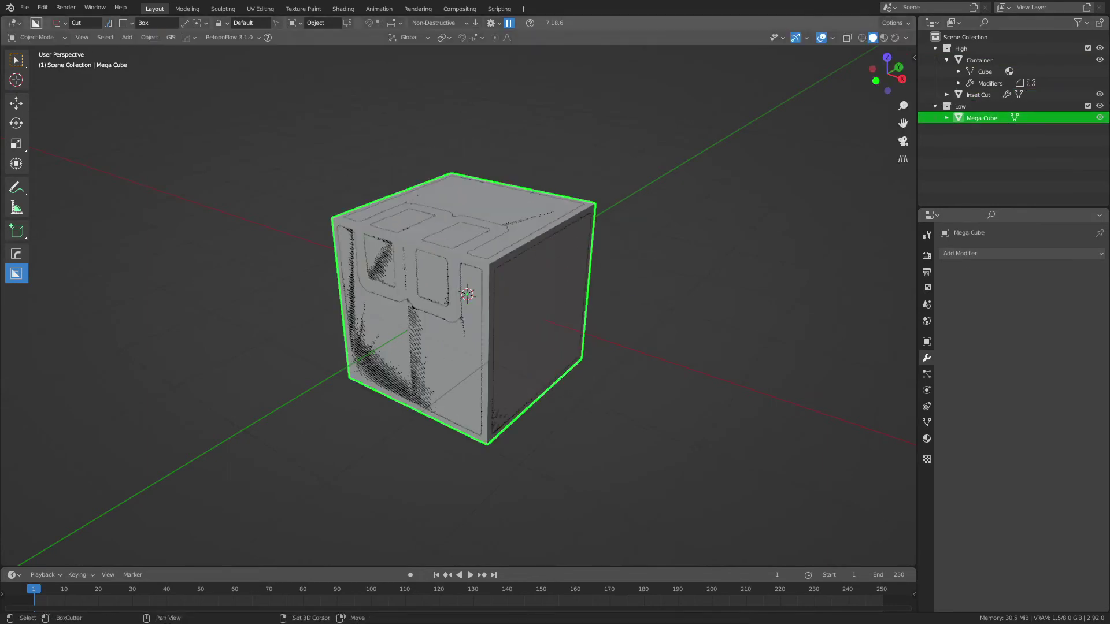
pyautogui.hotkey('shift', 'h')
pyautogui.hotkey('alt', 'h')
pyautogui.scroll(1, 463, 314)
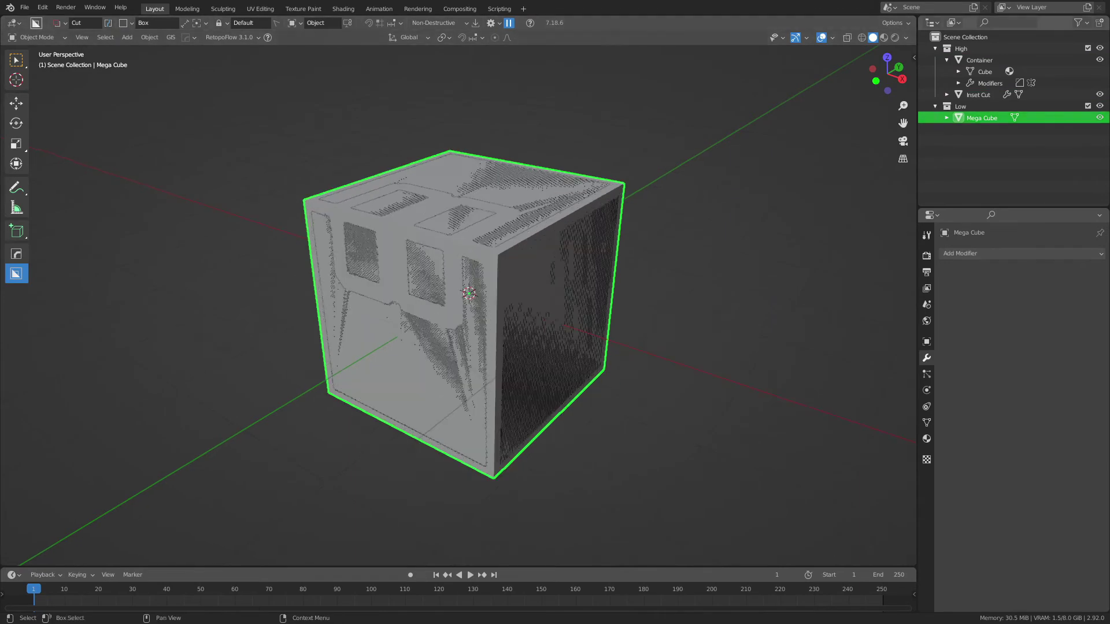
# Hide the Low collection, remove the shared material from Inset Cut and Container, and give Container a new material
pyautogui.click(1100, 106)
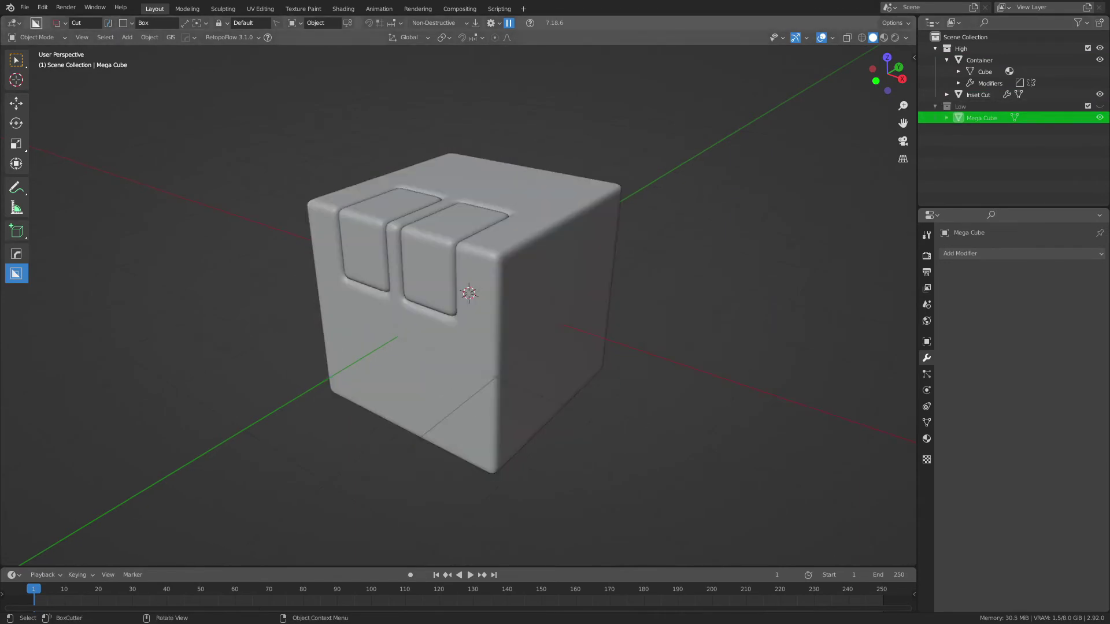
pyautogui.click(544, 278)
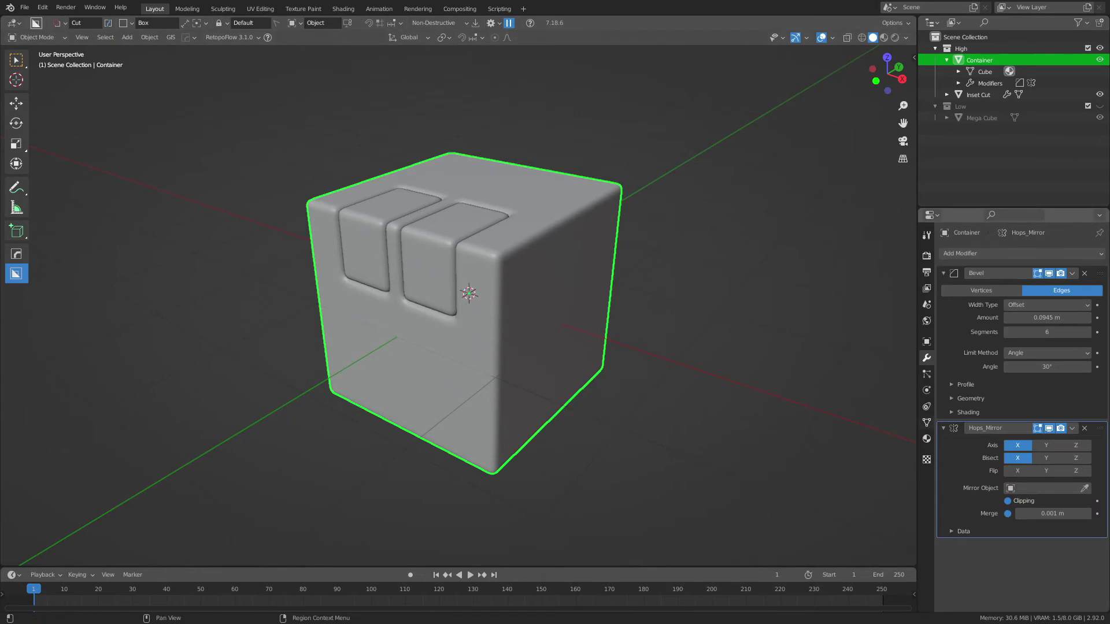
pyautogui.click(927, 439)
pyautogui.click(469, 293)
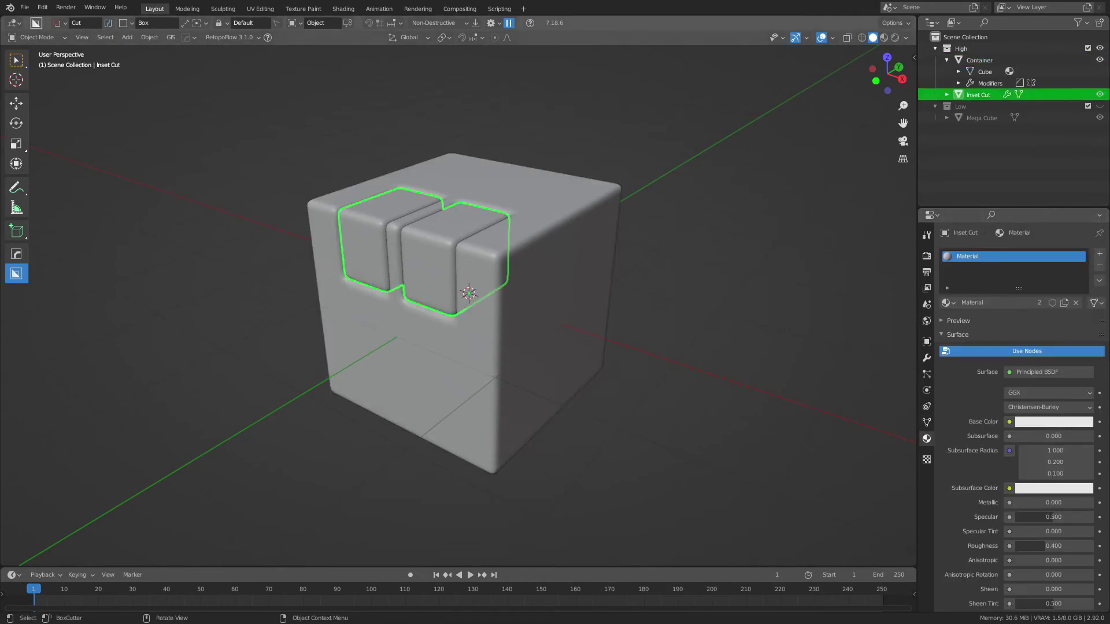
pyautogui.click(469, 293)
pyautogui.click(469, 293)
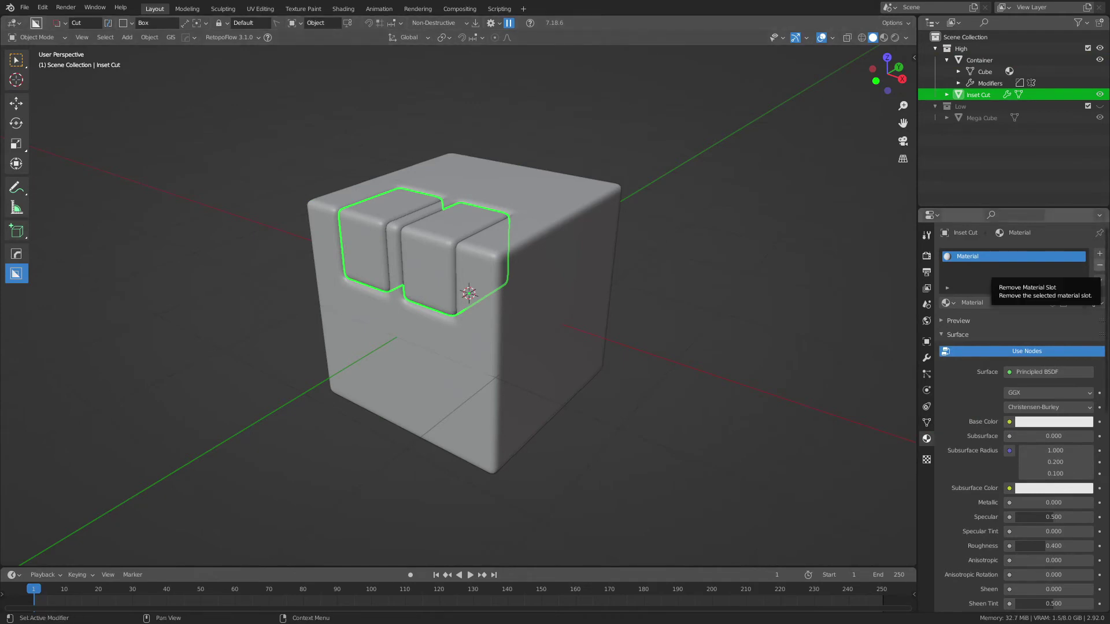
pyautogui.click(469, 293)
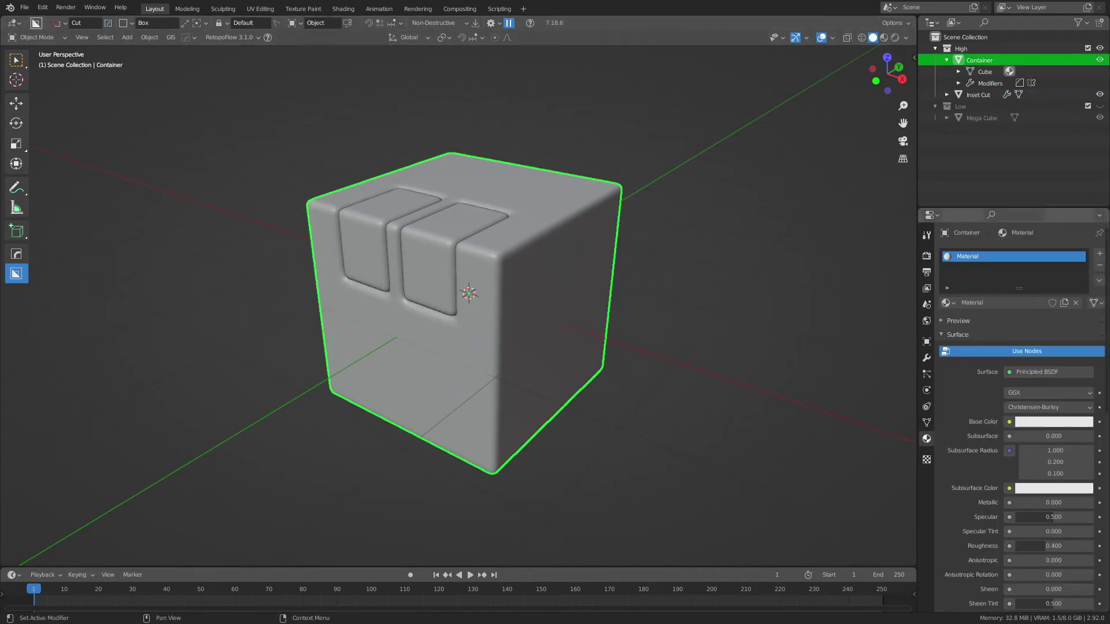
pyautogui.click(1099, 265)
pyautogui.click(1035, 302)
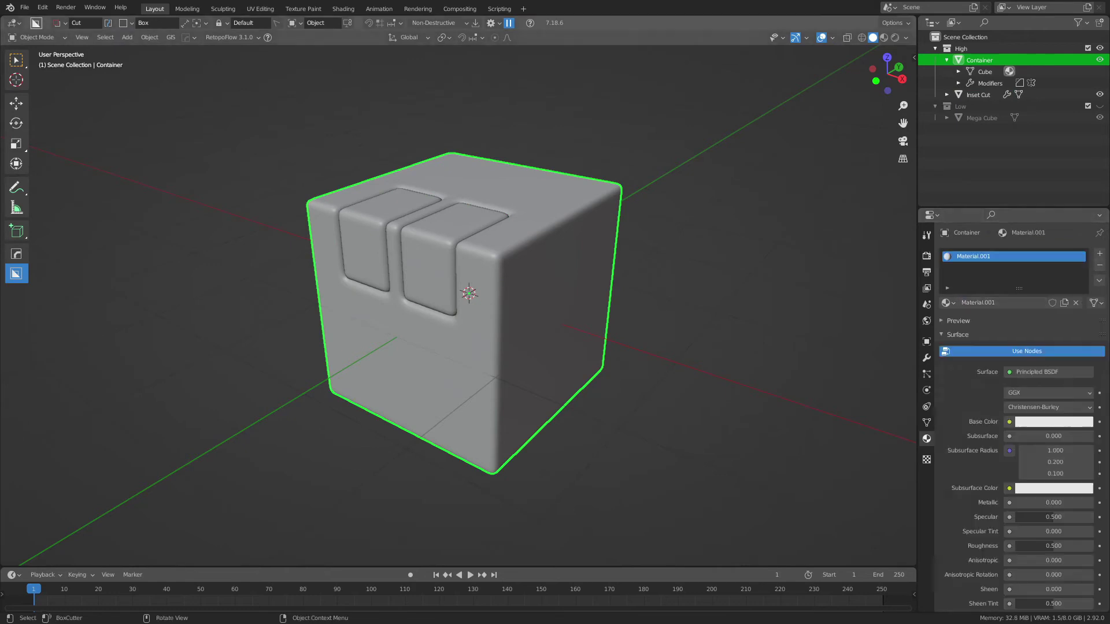
# Add a new material to the Inset Cut object and name it Inset
pyautogui.click(429, 260)
pyautogui.click(1034, 302)
pyautogui.click(1002, 303)
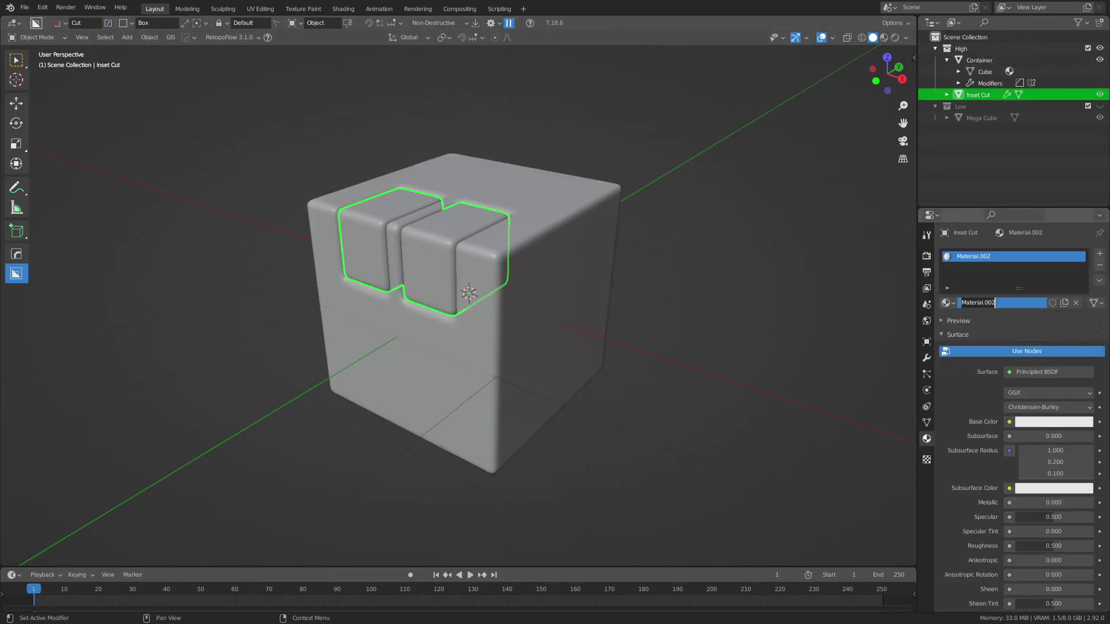
pyautogui.press('BackSpace')
pyautogui.write('Inset')
pyautogui.press('Return')
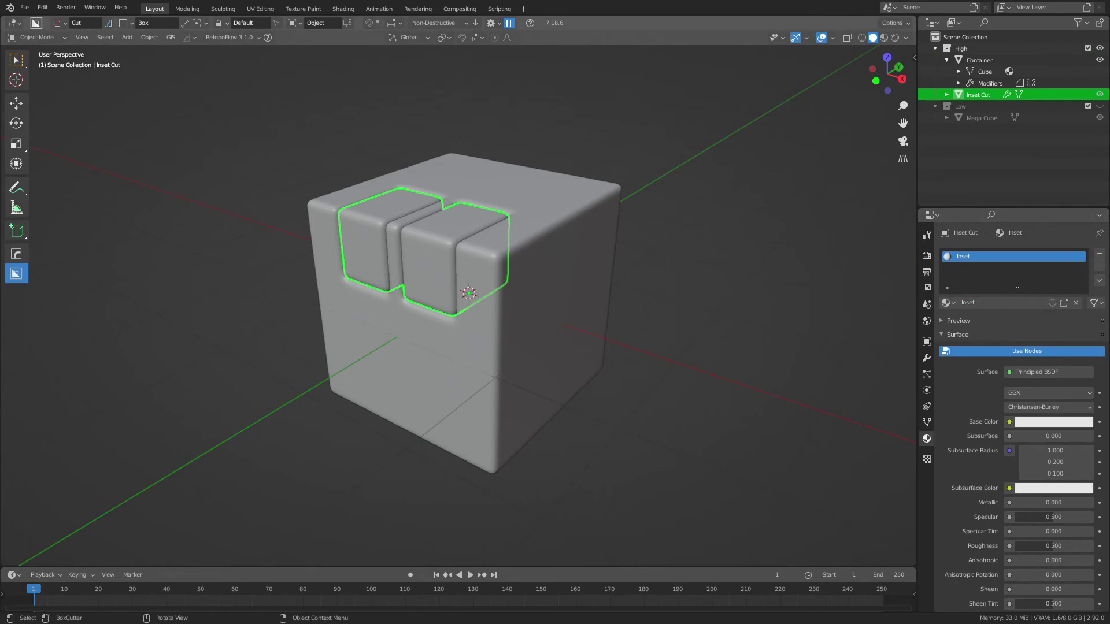
# Rename the material on the Container object as Case
pyautogui.click(549, 300)
pyautogui.doubleClick(1003, 303)
pyautogui.write('Case')
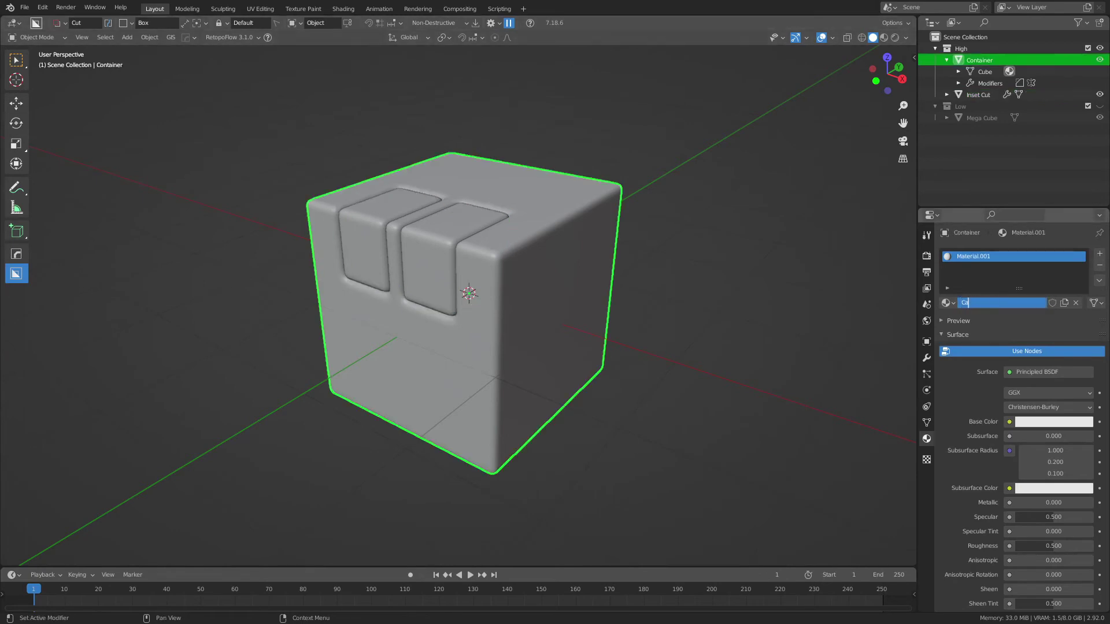
pyautogui.press('Return')
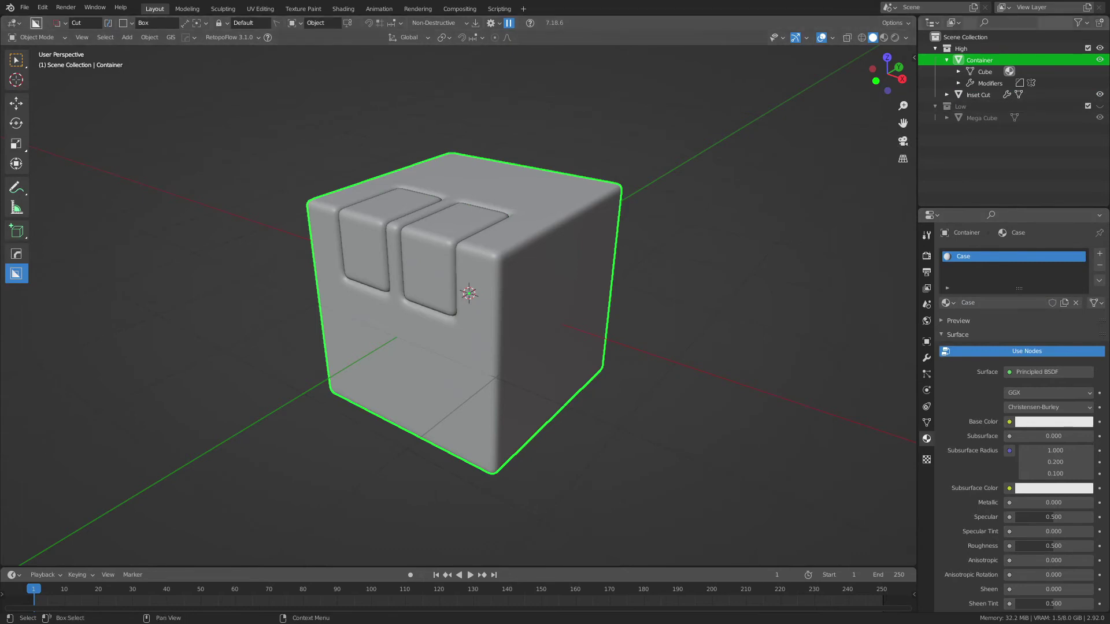
# Show the Low collection again and give Mega Cube a new material named MegaCube
pyautogui.click(1100, 106)
pyautogui.click(982, 117)
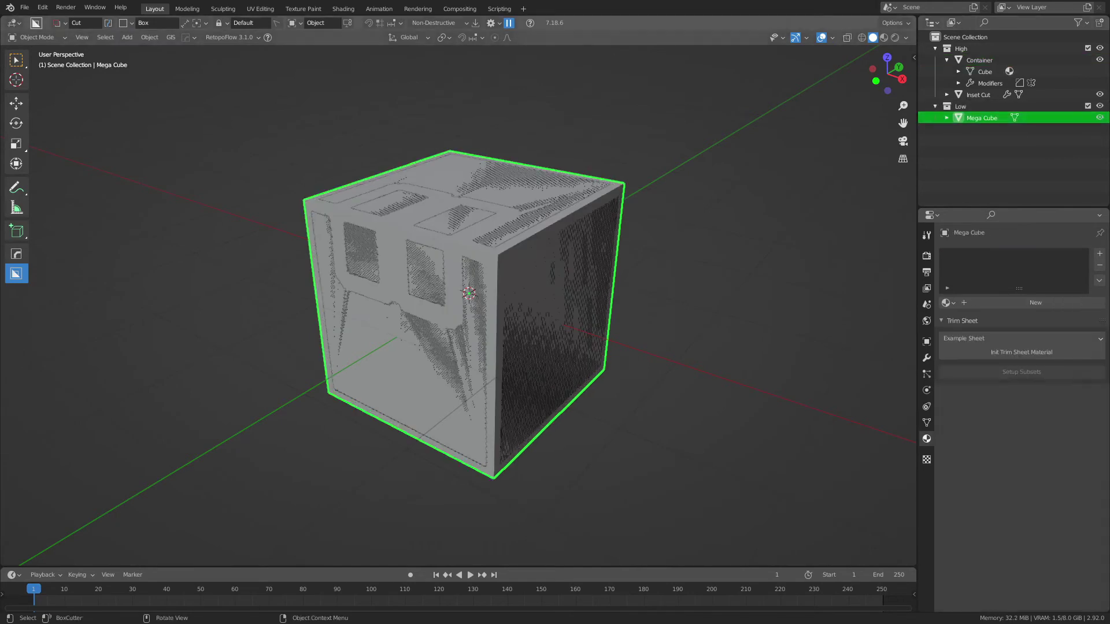
pyautogui.press('g')
pyautogui.rightClick(656, 411)
pyautogui.click(1036, 303)
pyautogui.doubleClick(1002, 302)
pyautogui.write('MEga')
pyautogui.press('BackSpace')
pyautogui.press('BackSpace')
pyautogui.press('BackSpace')
pyautogui.write('egaCube')
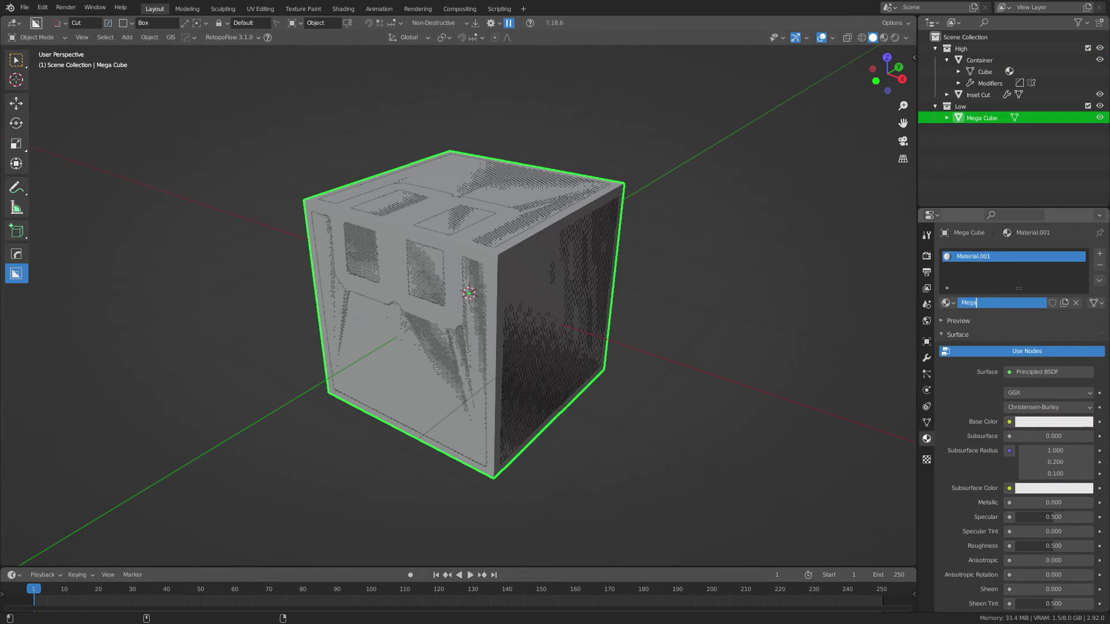
pyautogui.press('Return')
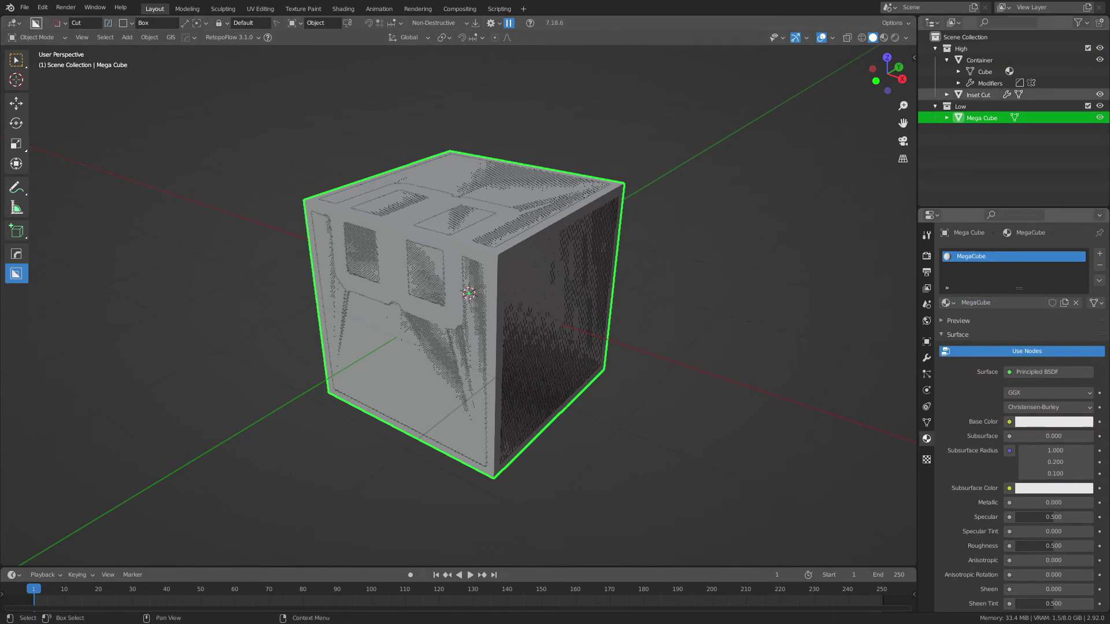
# Hide the Low collection, select both Container and Inset Cut, and start an FBX export
pyautogui.click(1099, 106)
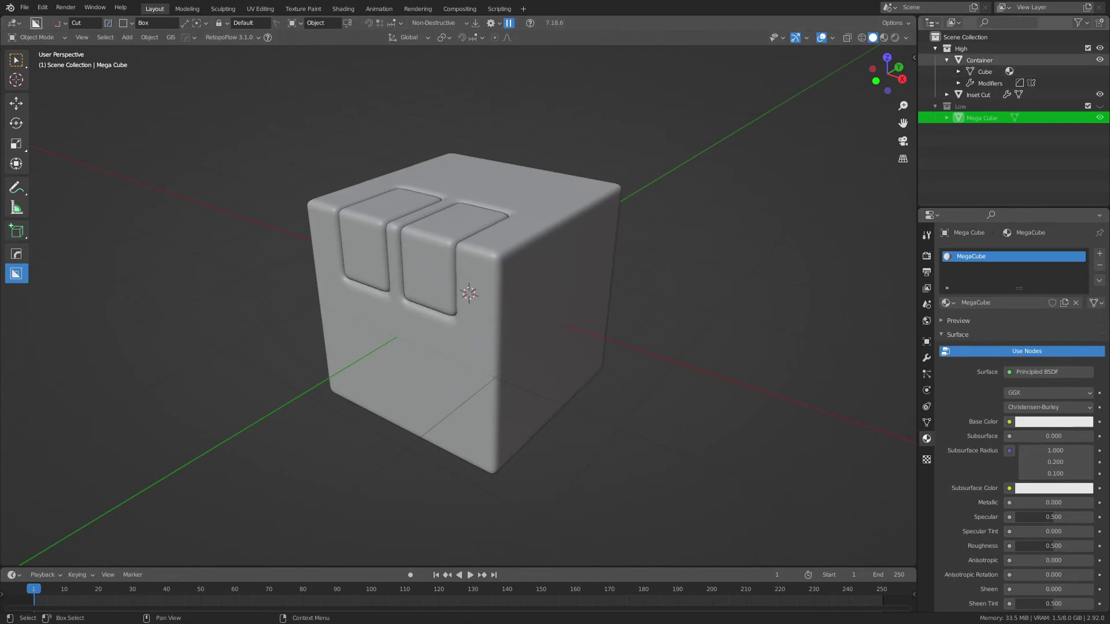
pyautogui.click(538, 208)
pyautogui.keyDown('shift'); pyautogui.click(430, 266); pyautogui.keyUp('shift')
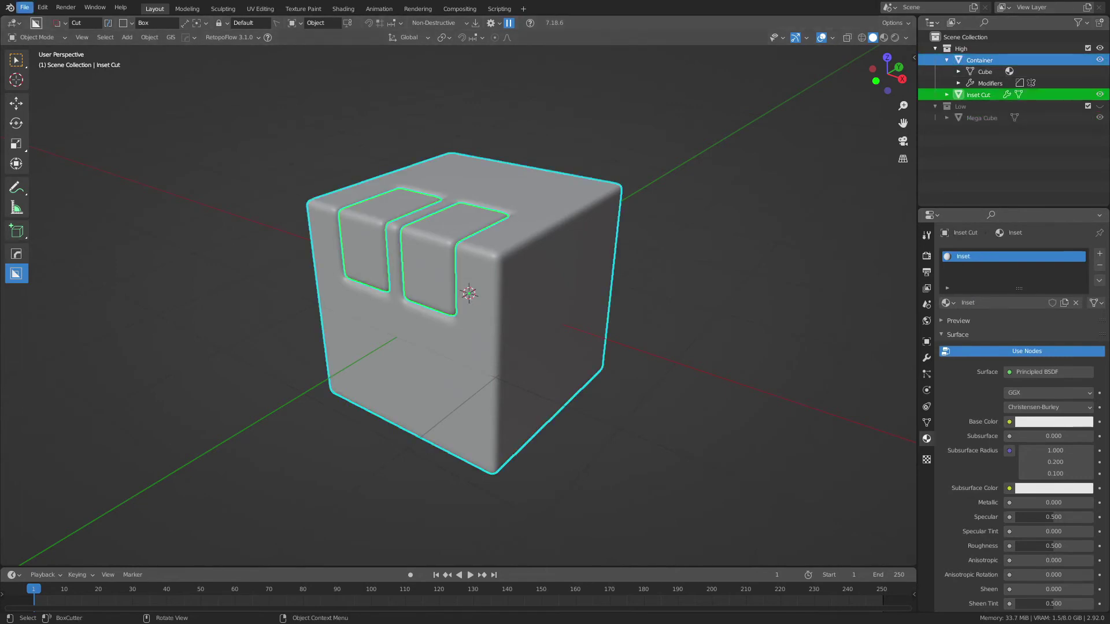
pyautogui.click(24, 6)
pyautogui.moveTo(64, 175)
pyautogui.click(174, 255)
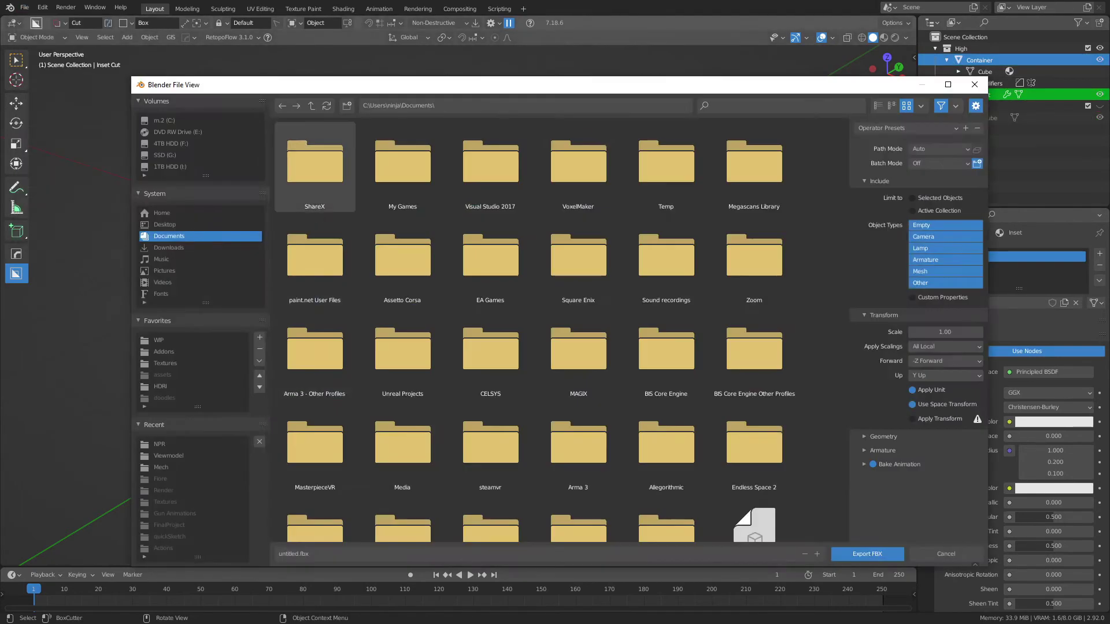
# Choose the Baking ID Masks folder inside Projects\Videos as the export location
pyautogui.click(191, 340)
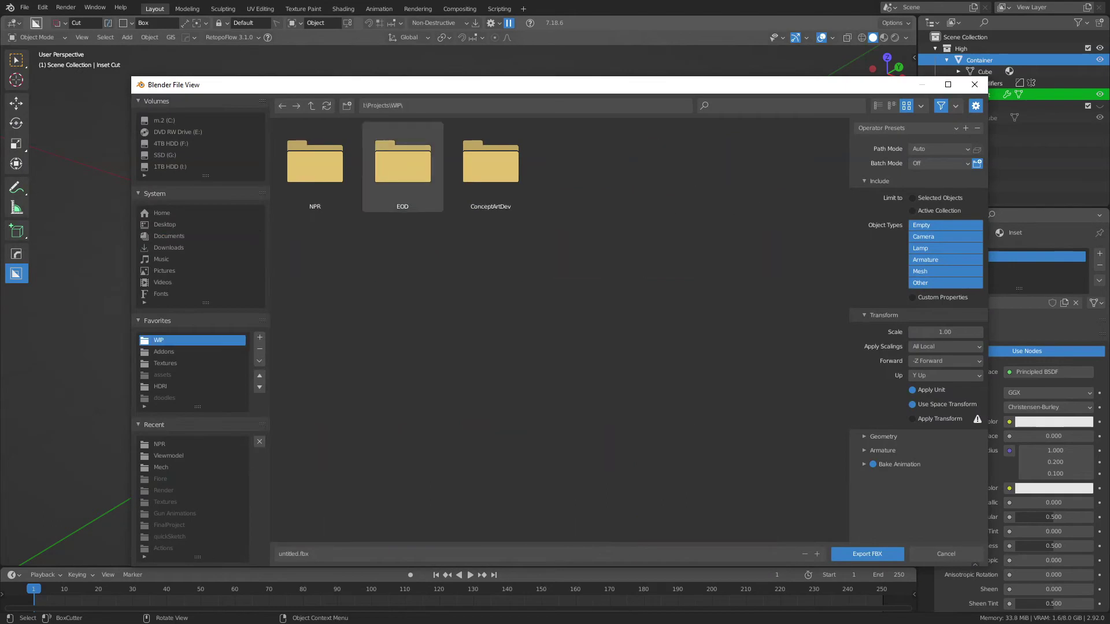
pyautogui.click(311, 105)
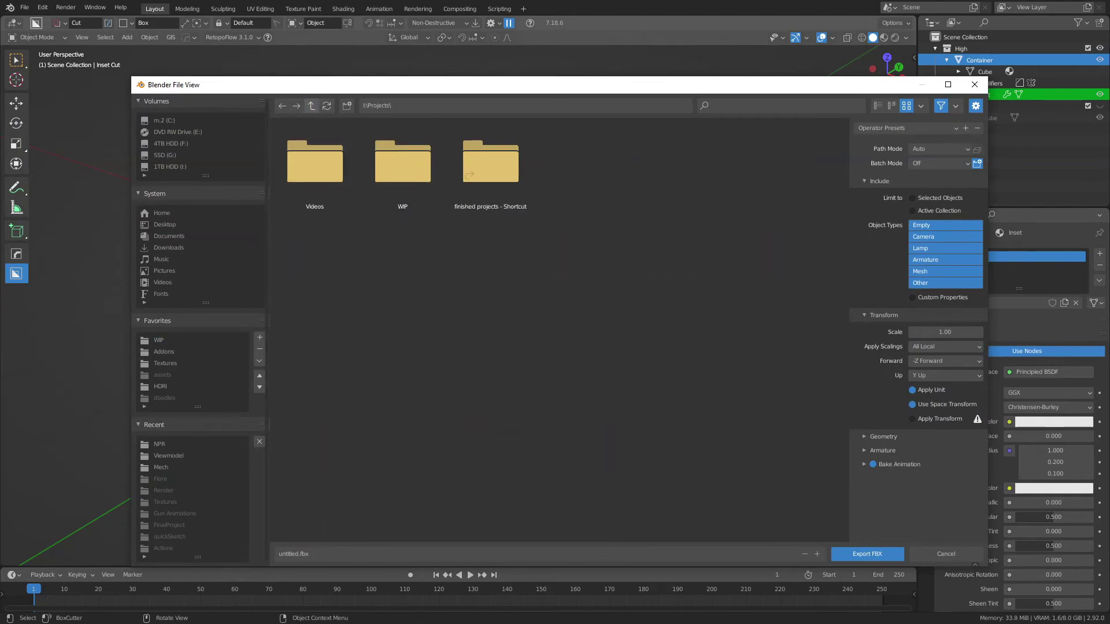
pyautogui.doubleClick(316, 167)
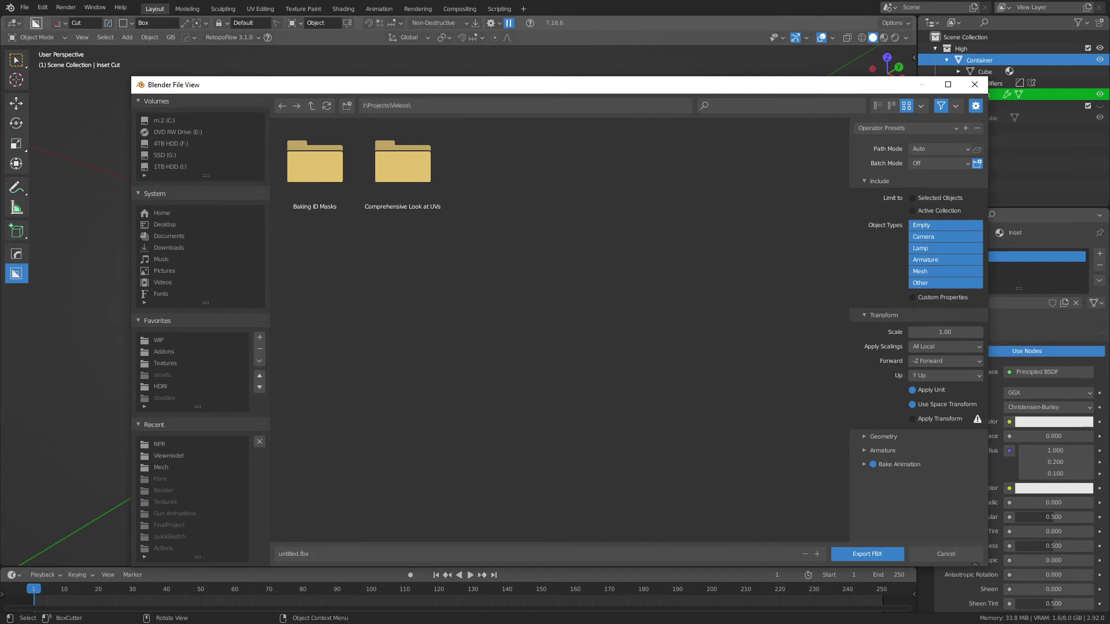
pyautogui.doubleClick(315, 168)
# Name the export file Cube_High.fbx, limit it to selected objects, and export the FBX
pyautogui.click(549, 554)
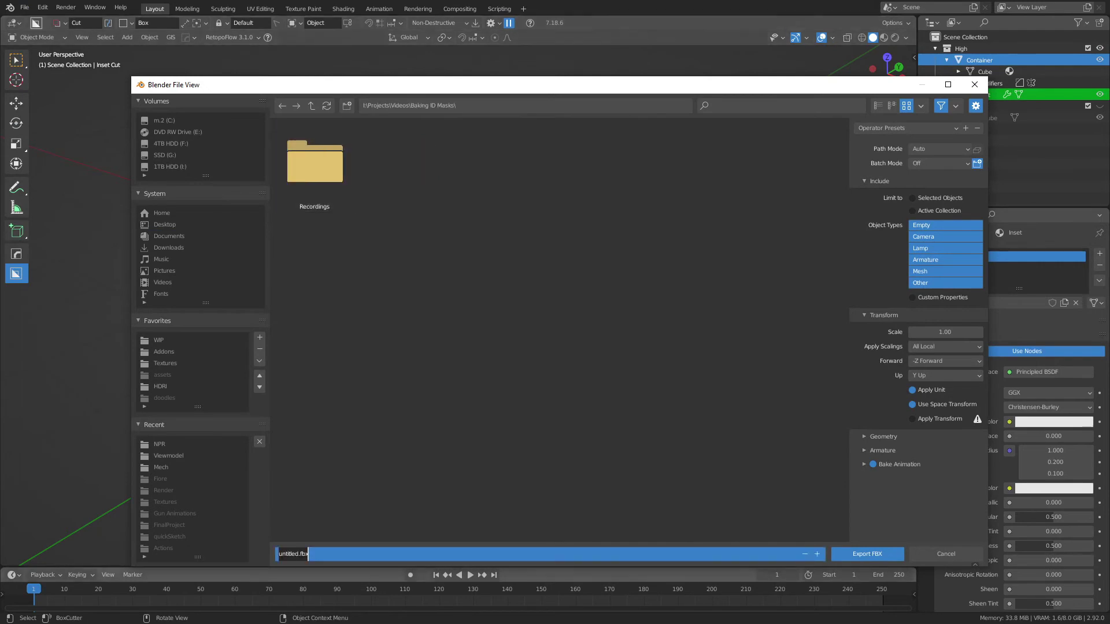
pyautogui.press('BackSpace')
pyautogui.write('Cube_High')
pyautogui.press('Return')
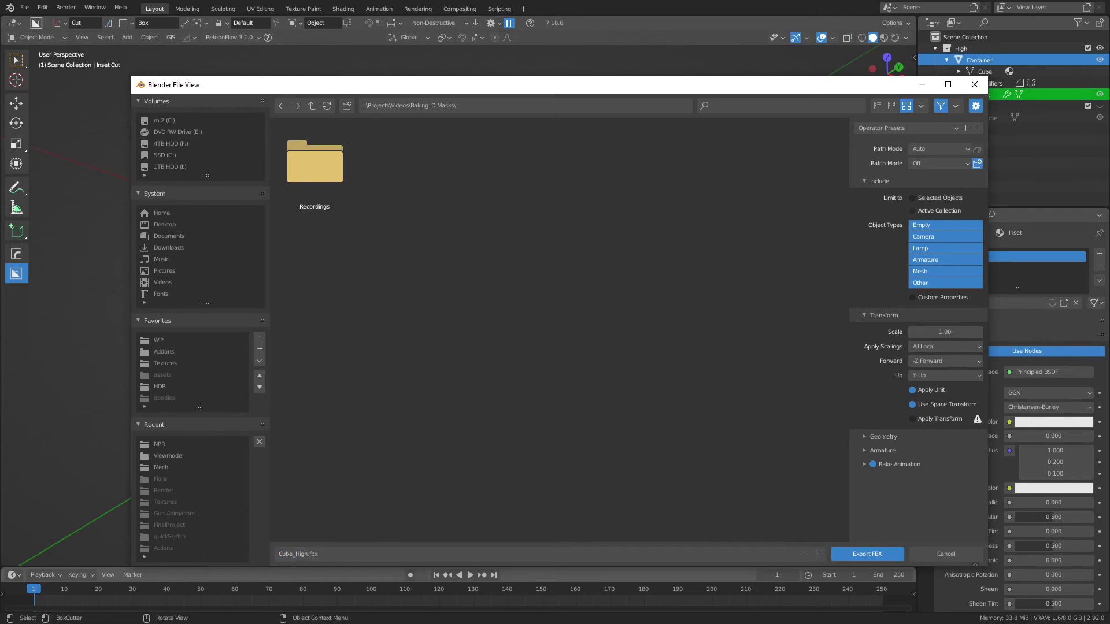
pyautogui.click(925, 197)
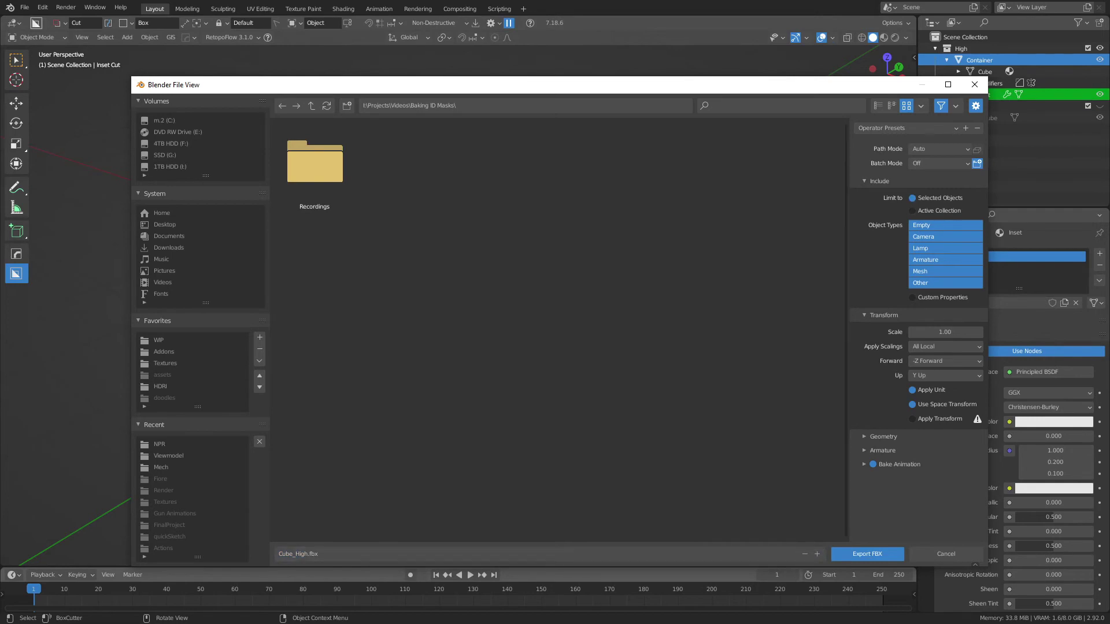
pyautogui.click(867, 554)
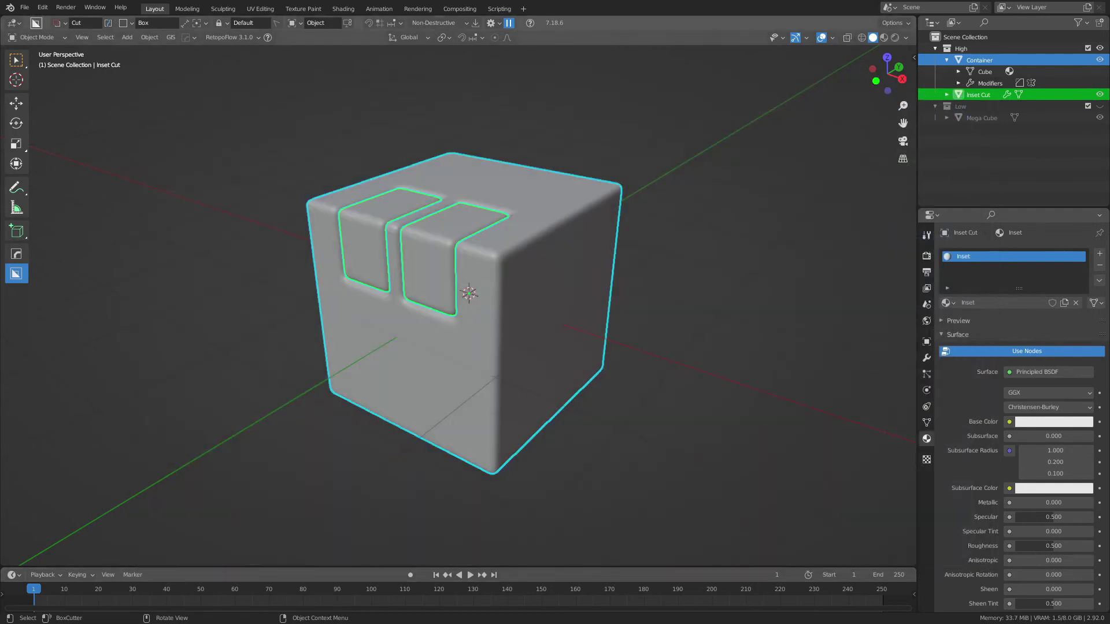
# Clear the selection, show the Low collection, and select only Mega Cube
pyautogui.hotkey('alt', 'a')
pyautogui.click(1100, 106)
pyautogui.click(960, 106)
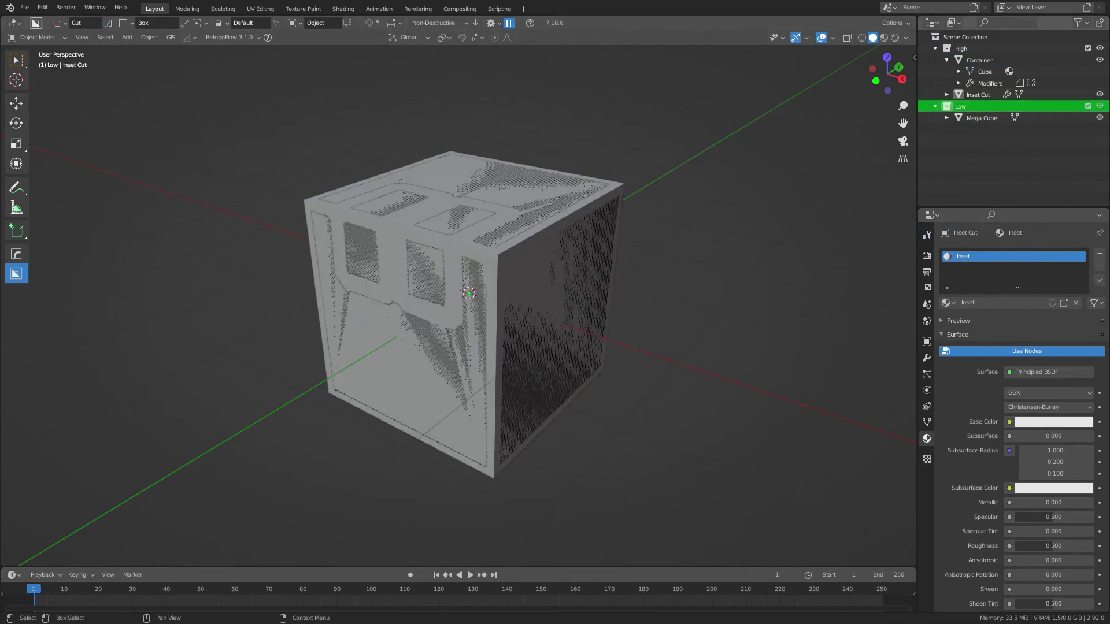
pyautogui.click(981, 117)
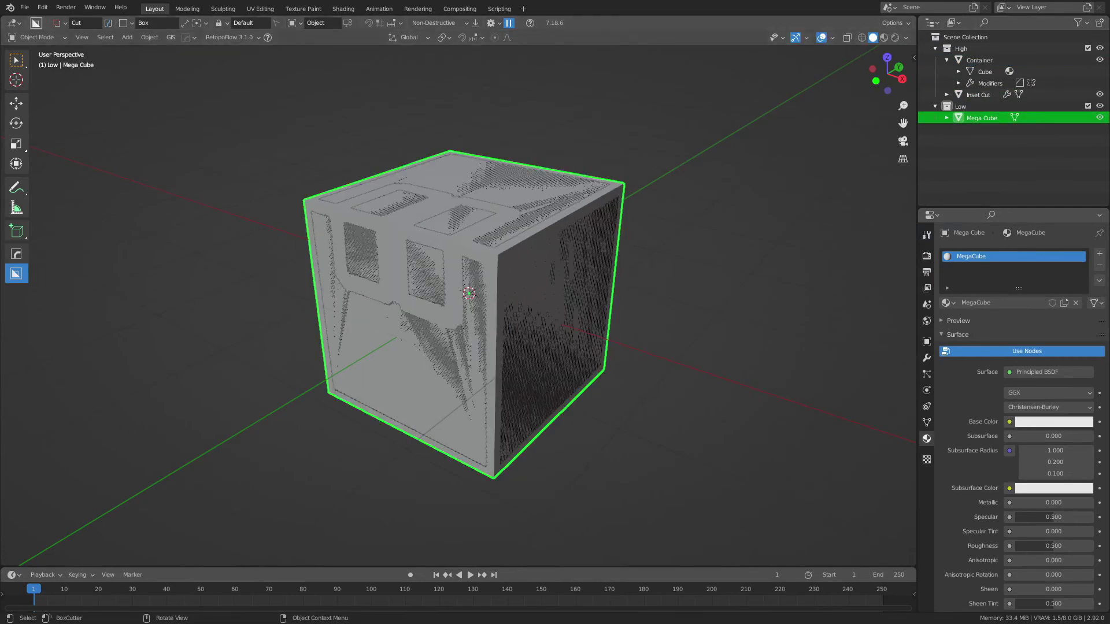
# Export the selected Mega Cube as Cube_Low.fbx in the same Baking ID Masks folder
pyautogui.click(24, 7)
pyautogui.moveTo(42, 175)
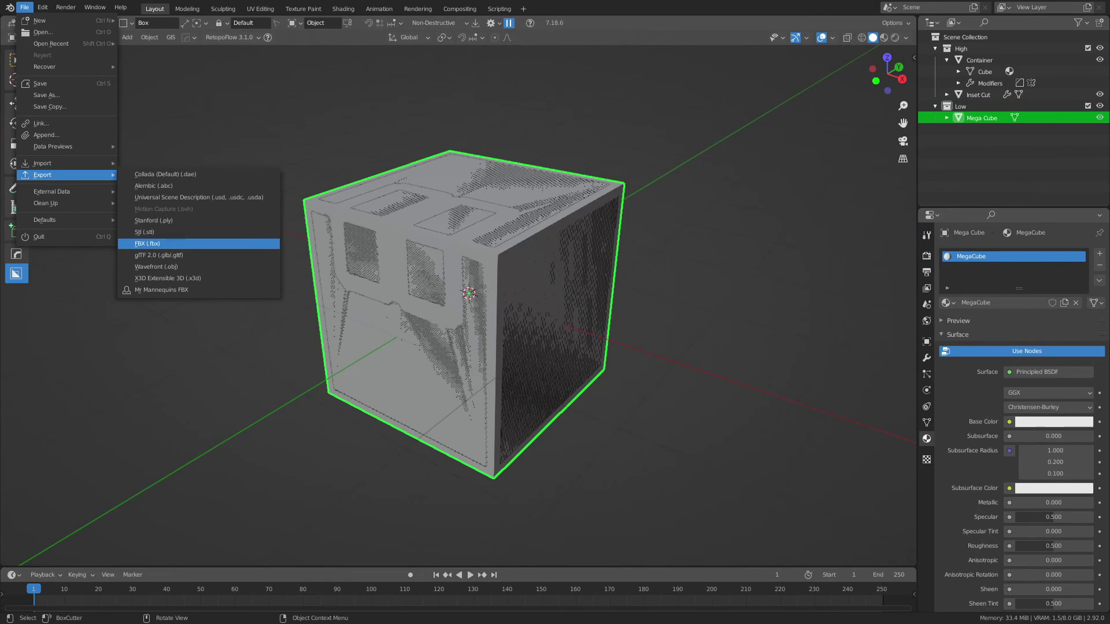
pyautogui.click(147, 243)
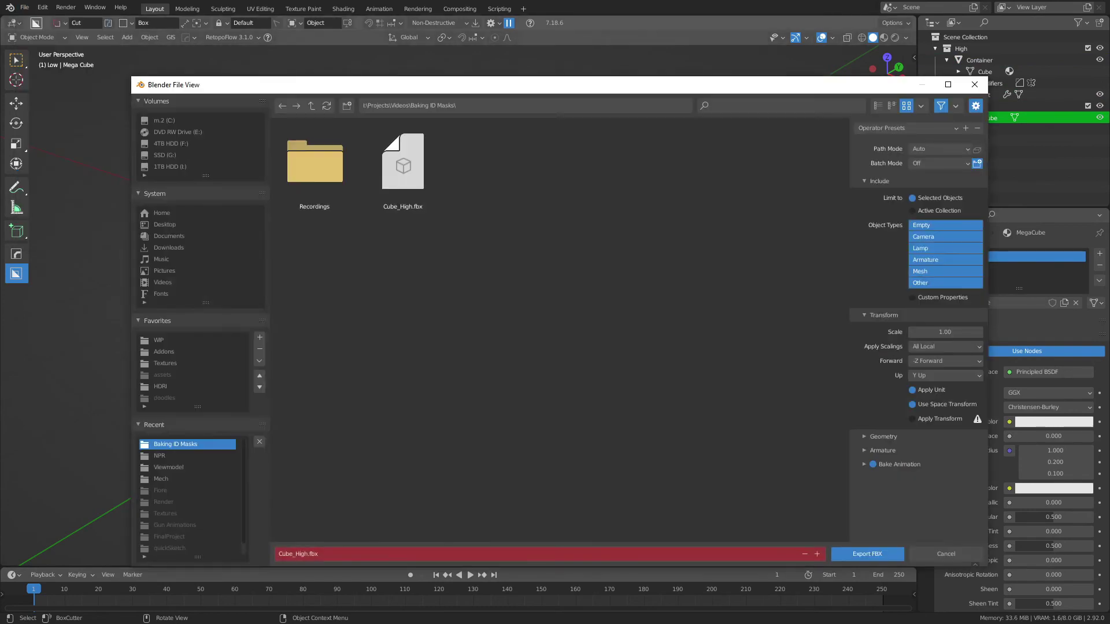
pyautogui.click(298, 554)
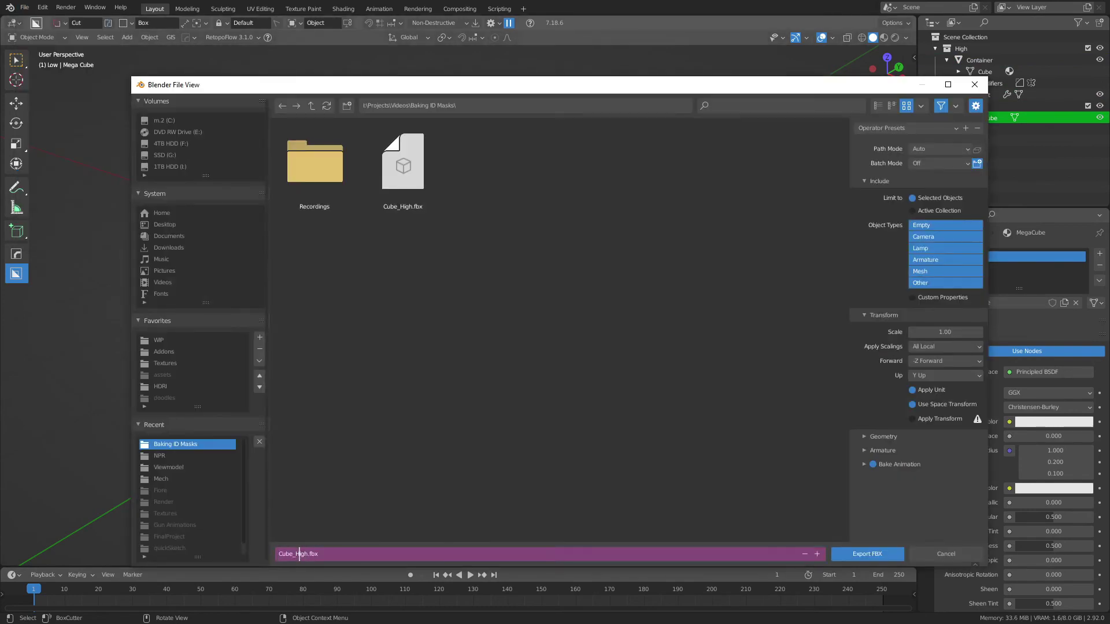
pyautogui.doubleClick(299, 554)
pyautogui.write('Low')
pyautogui.press('Return')
pyautogui.press('Return')
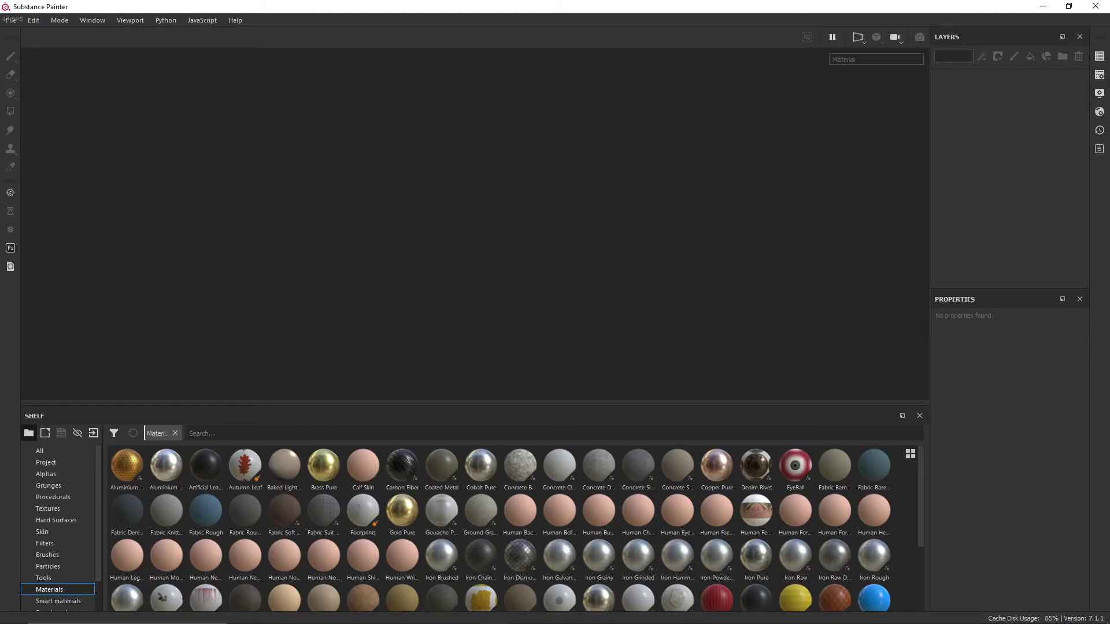
# Switch to Substance Painter and start a new project using Cube_Low.fbx from Projects\Videos\Baking ID Masks as the mesh
pyautogui.click(11, 21)
pyautogui.click(17, 33)
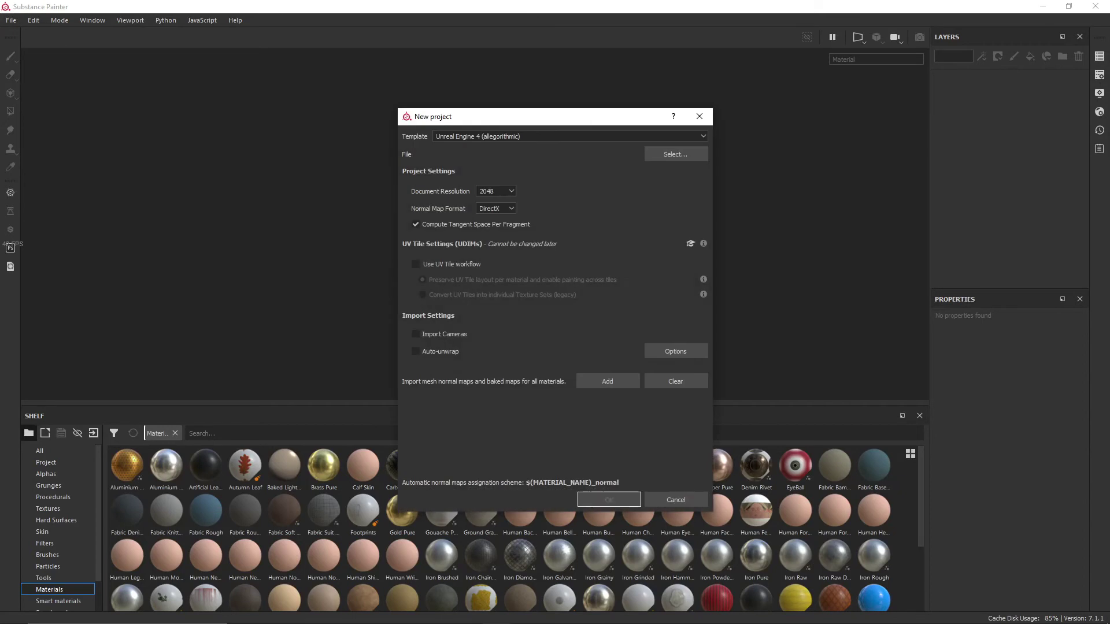
pyautogui.click(676, 154)
pyautogui.click(675, 155)
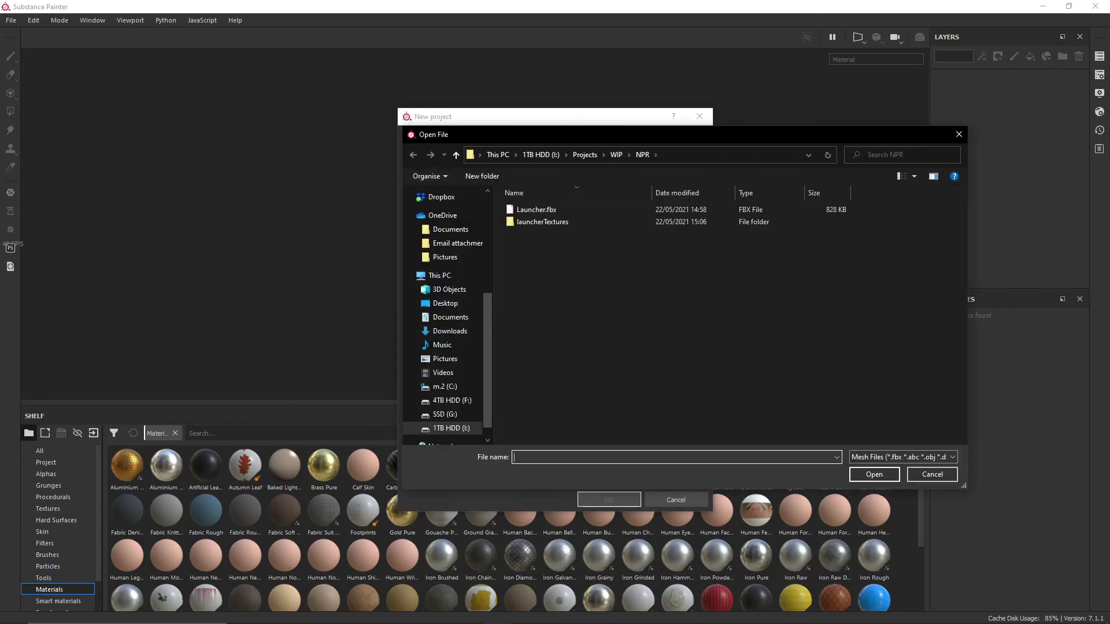
pyautogui.click(584, 154)
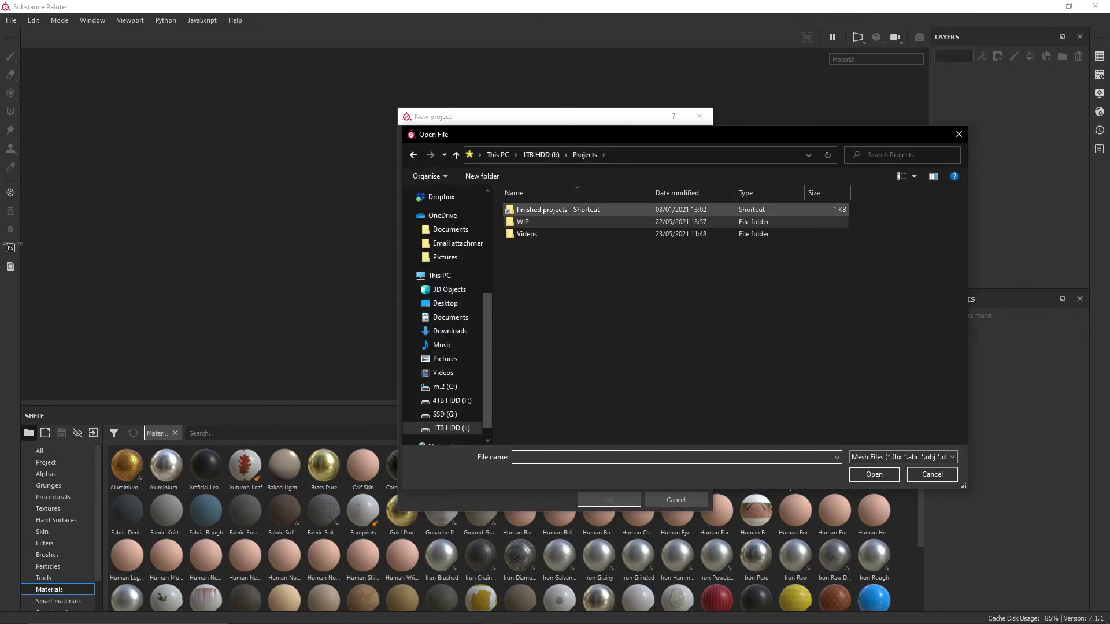
pyautogui.doubleClick(527, 234)
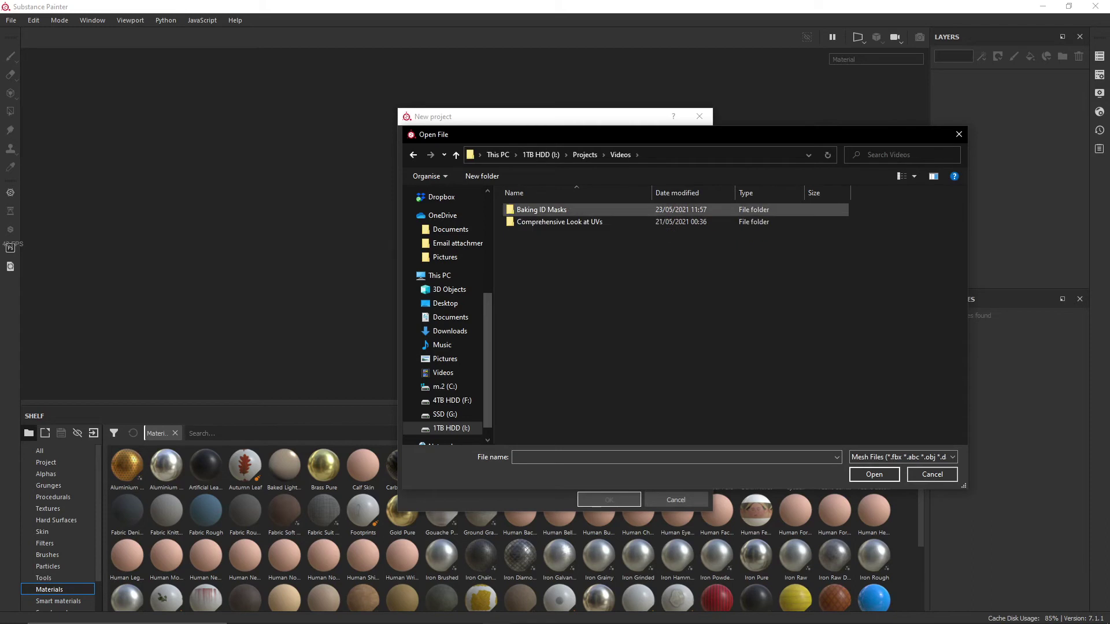
pyautogui.press('Return')
pyautogui.press('Down')
pyautogui.press('Down')
pyautogui.press('Return')
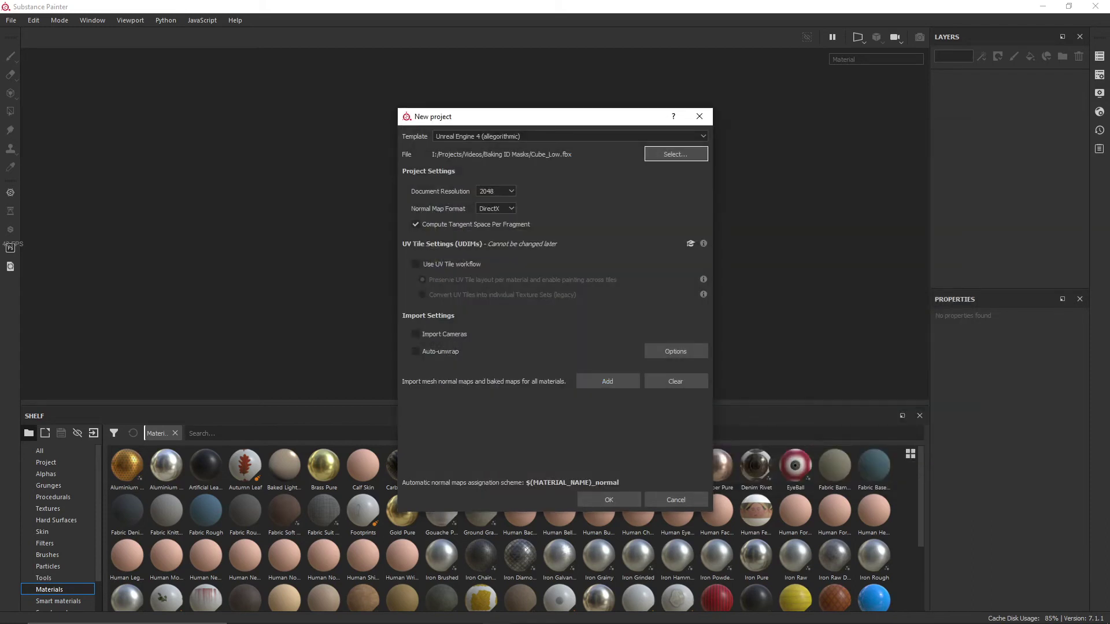
# Set the normal map format to DirectX and create the project
pyautogui.click(495, 208)
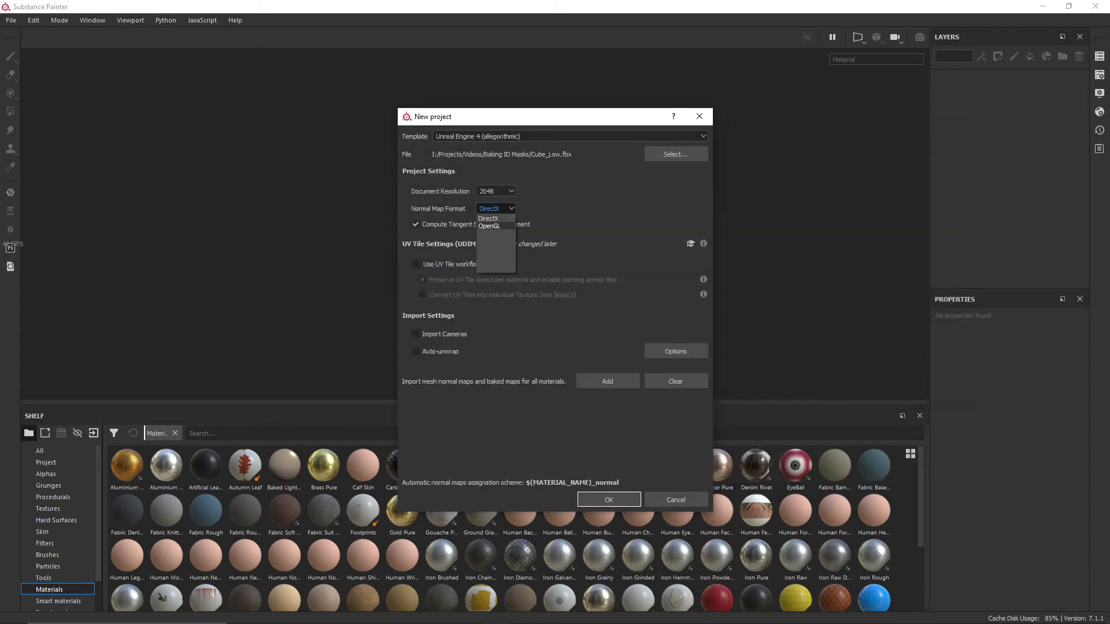
pyautogui.click(490, 226)
pyautogui.click(496, 208)
pyautogui.click(491, 218)
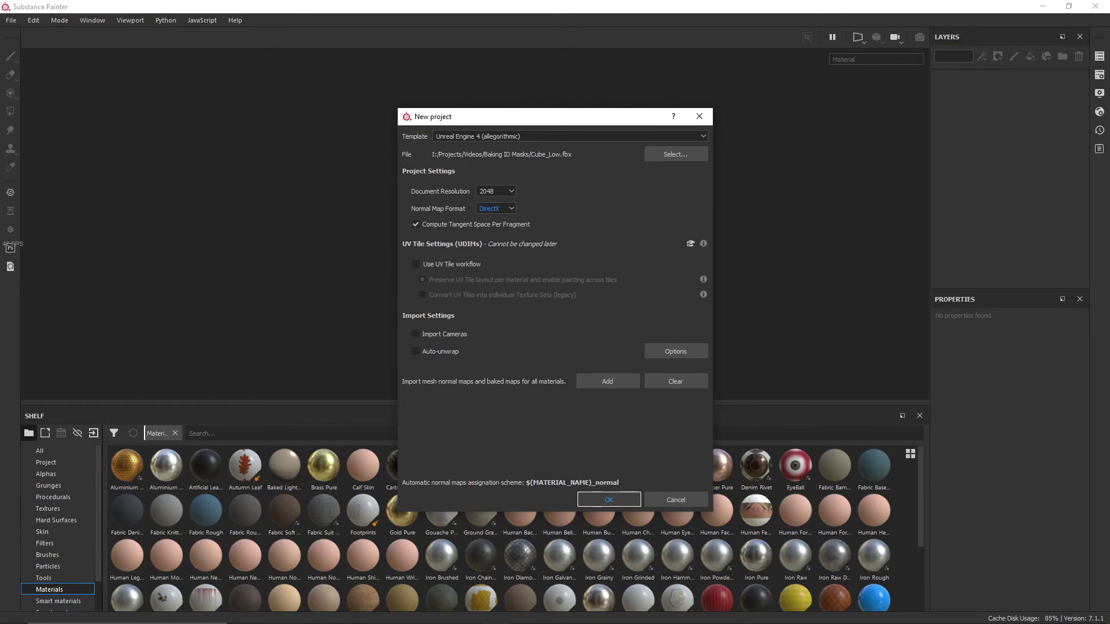
pyautogui.click(609, 500)
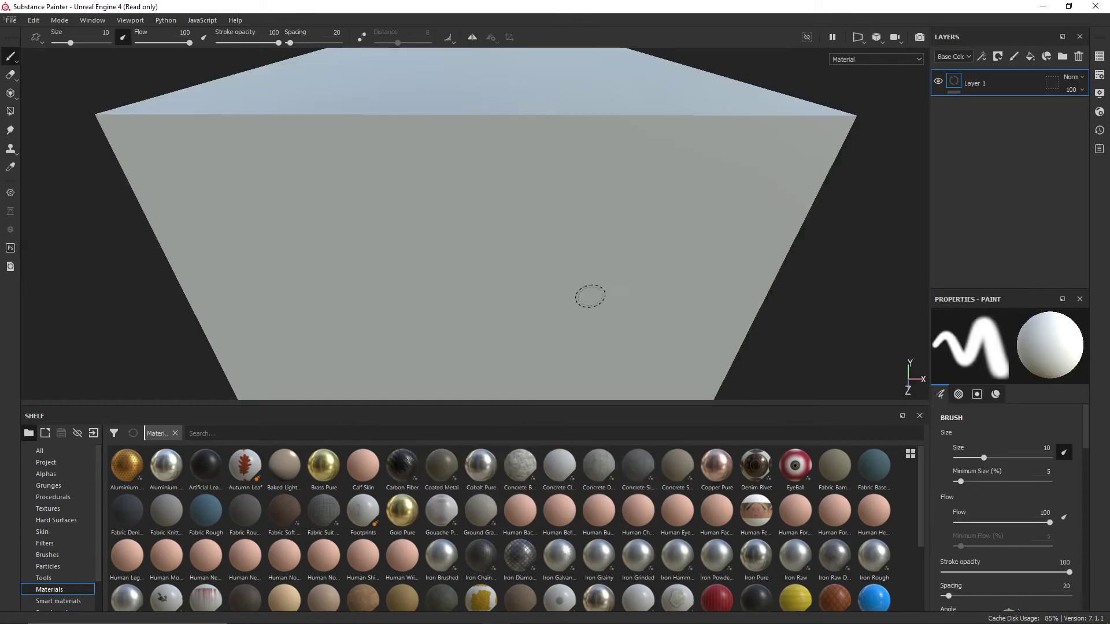
# Examine the imported low-poly cube and the channels and mesh maps in its texture set settings
pyautogui.scroll(-3, 614, 288)
pyautogui.keyDown('alt'); pyautogui.moveTo(711, 307); pyautogui.dragTo(643, 289); pyautogui.keyUp('alt')
pyautogui.keyDown('alt'); pyautogui.moveTo(644, 289); pyautogui.dragTo(509, 265, button='middle'); pyautogui.keyUp('alt')
pyautogui.keyDown('alt'); pyautogui.moveTo(590, 267); pyautogui.dragTo(565, 285); pyautogui.keyUp('alt')
pyautogui.keyDown('alt'); pyautogui.moveTo(565, 285); pyautogui.dragTo(516, 241, button='middle'); pyautogui.keyUp('alt')
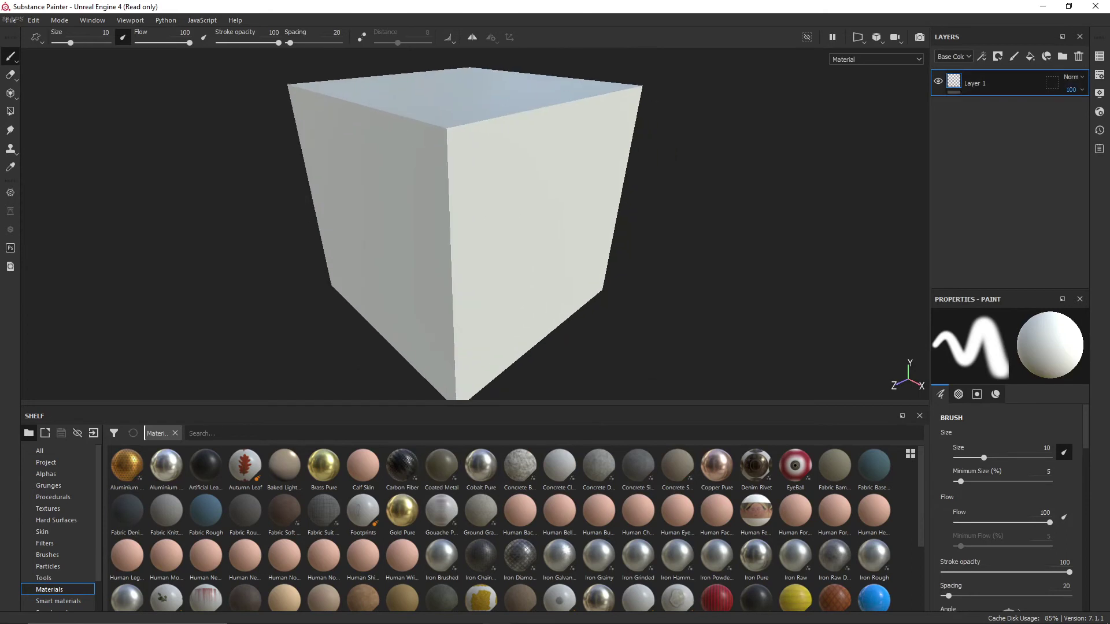
pyautogui.click(1099, 75)
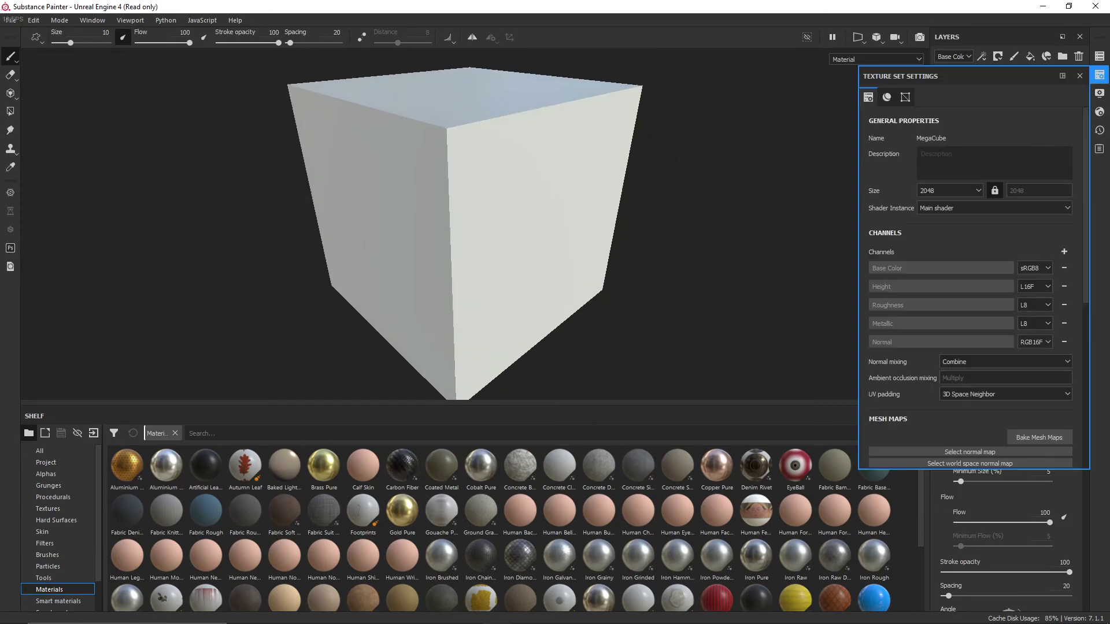
pyautogui.scroll(-3, 970, 267)
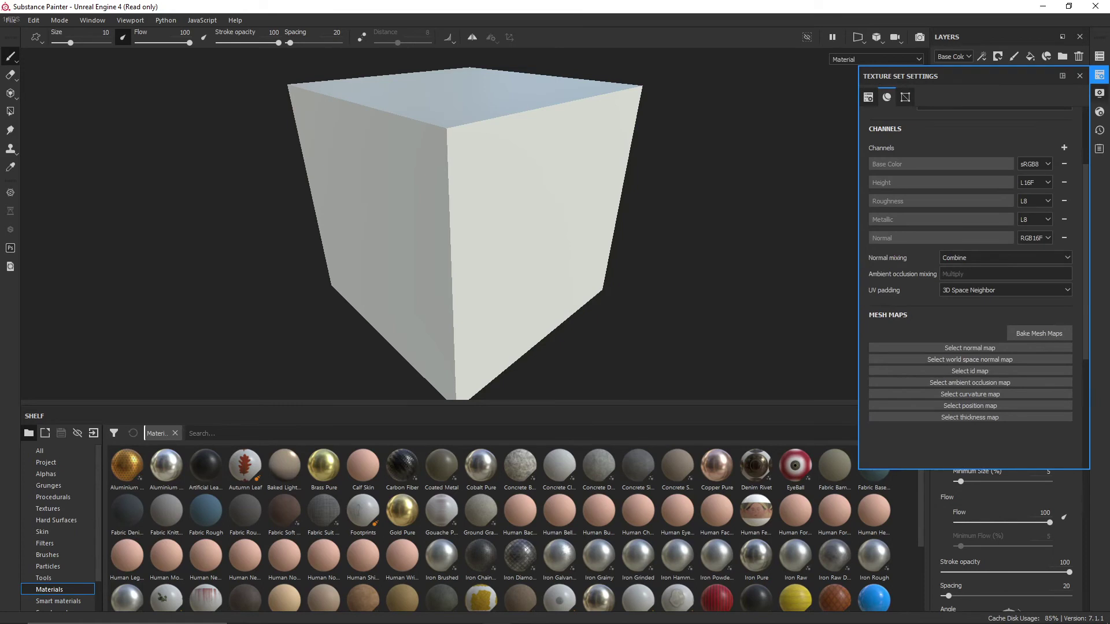
pyautogui.click(1100, 75)
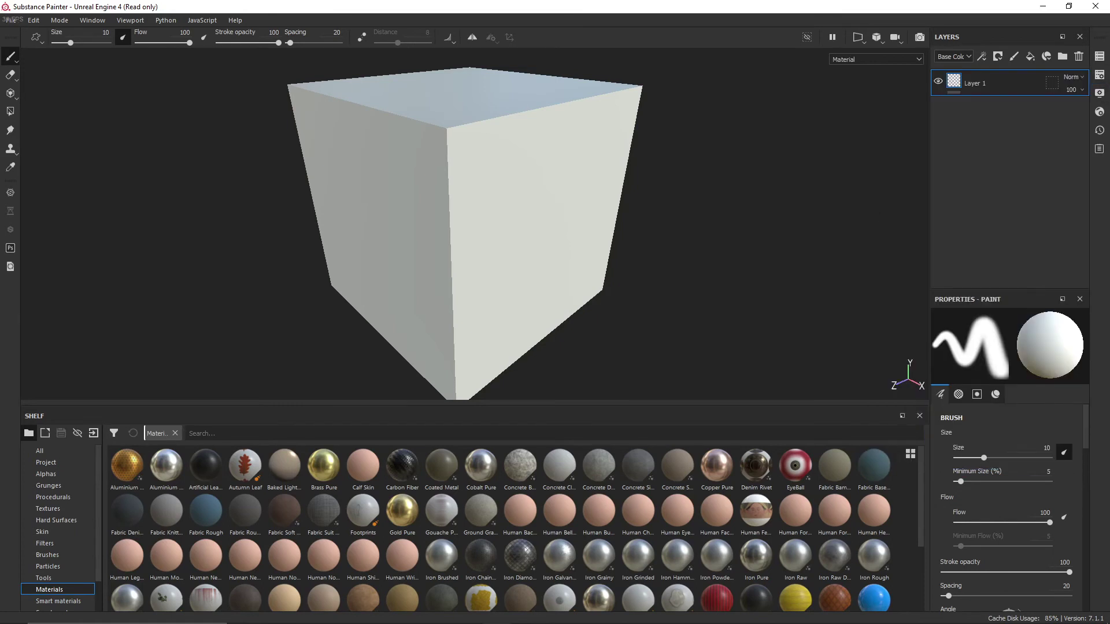
# Open the mesh map baking settings for the MegaCube texture set and add Cube_High.fbx as the high definition mesh
pyautogui.click(1099, 75)
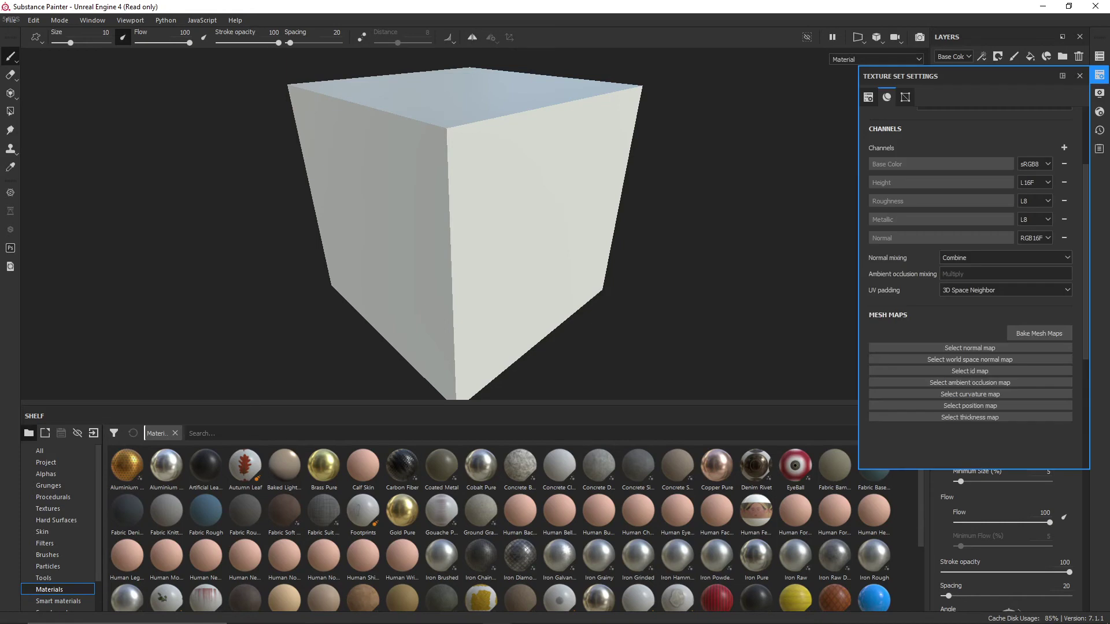
pyautogui.scroll(3, 974, 278)
pyautogui.scroll(-2, 975, 278)
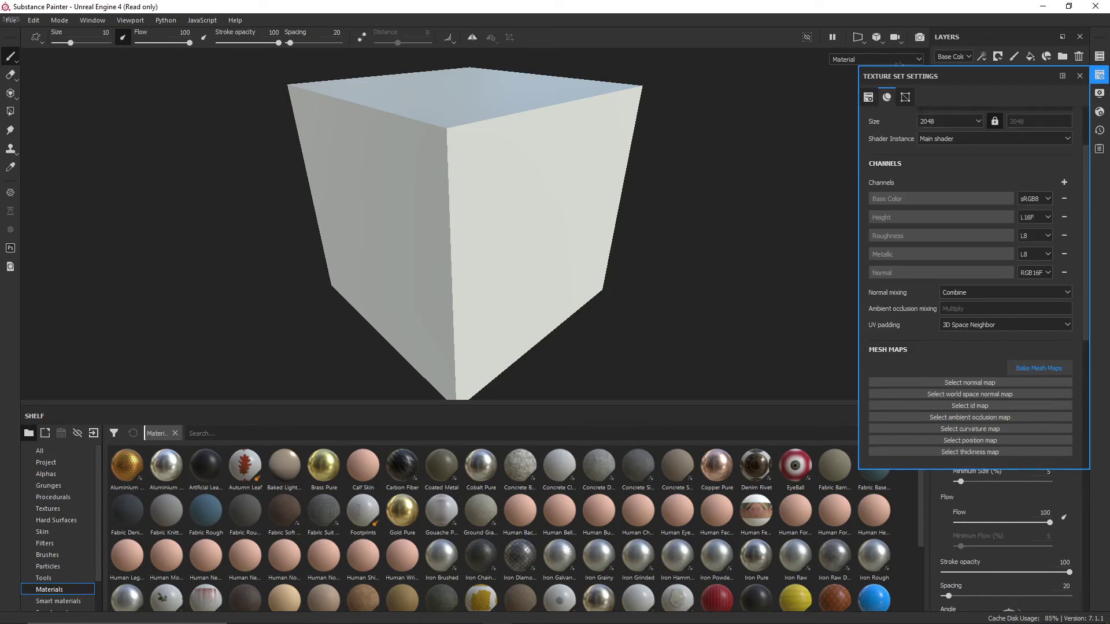
pyautogui.click(1039, 368)
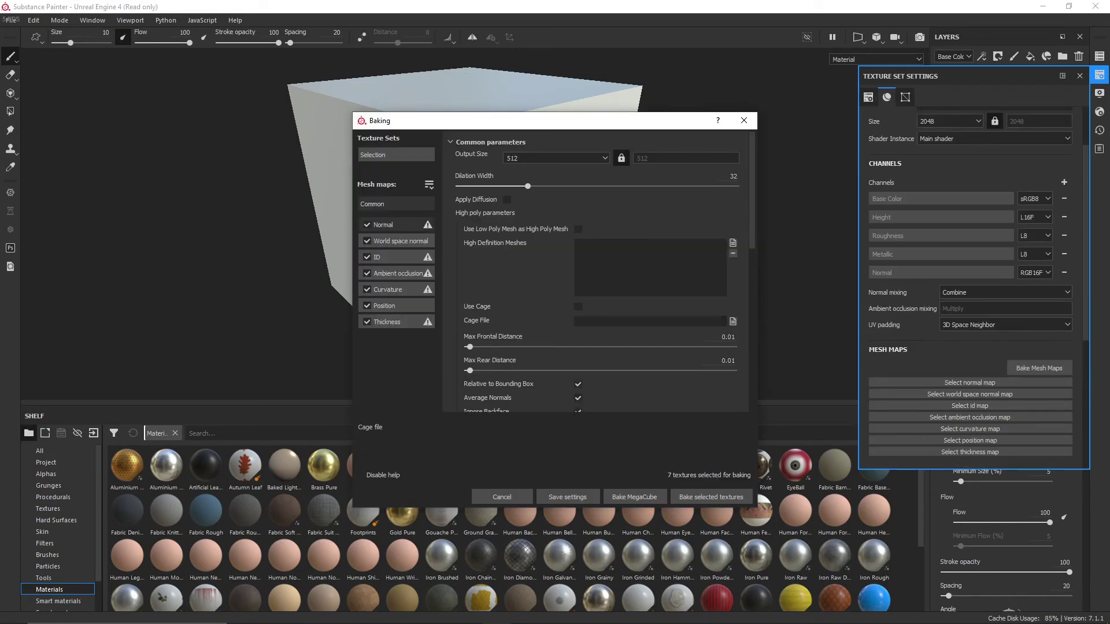
pyautogui.click(733, 243)
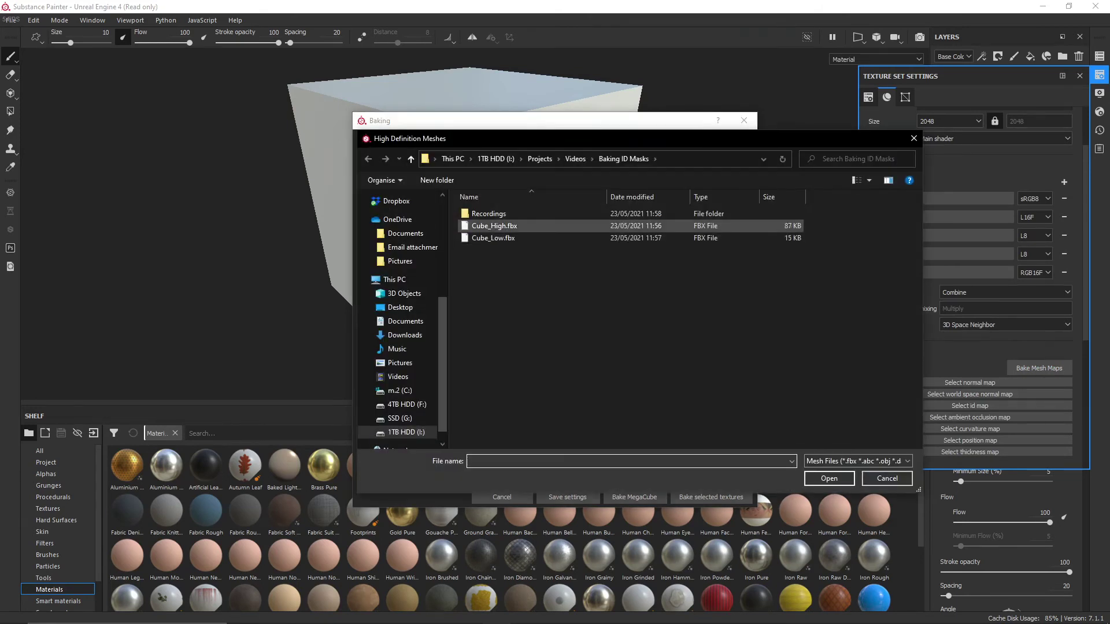
pyautogui.doubleClick(509, 226)
pyautogui.click(555, 158)
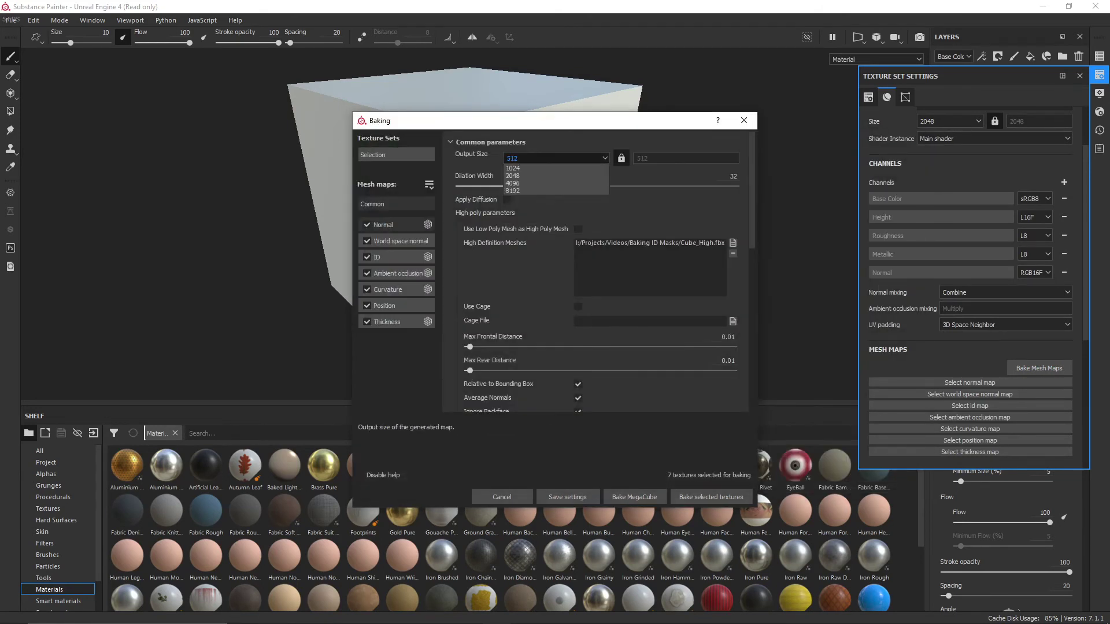
pyautogui.click(556, 221)
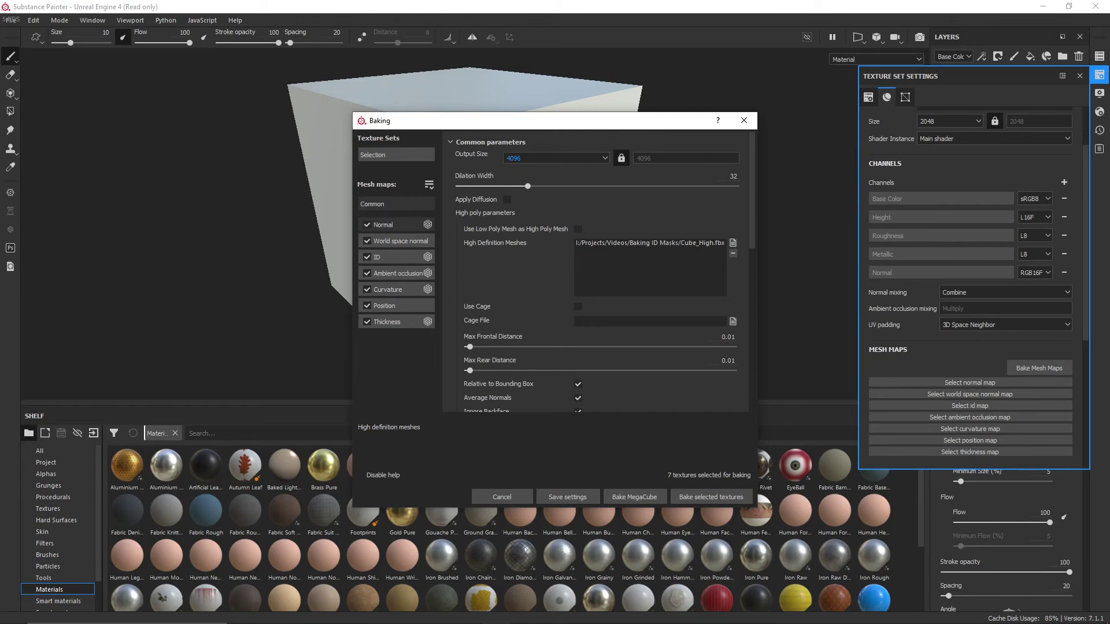
pyautogui.click(367, 224)
pyautogui.click(367, 240)
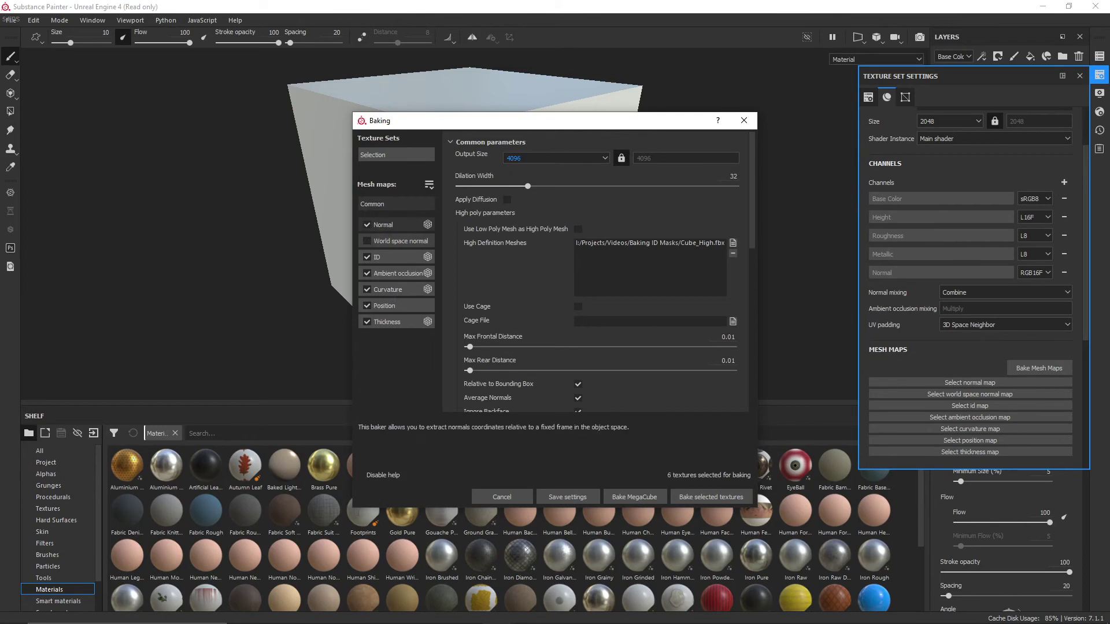
pyautogui.click(367, 273)
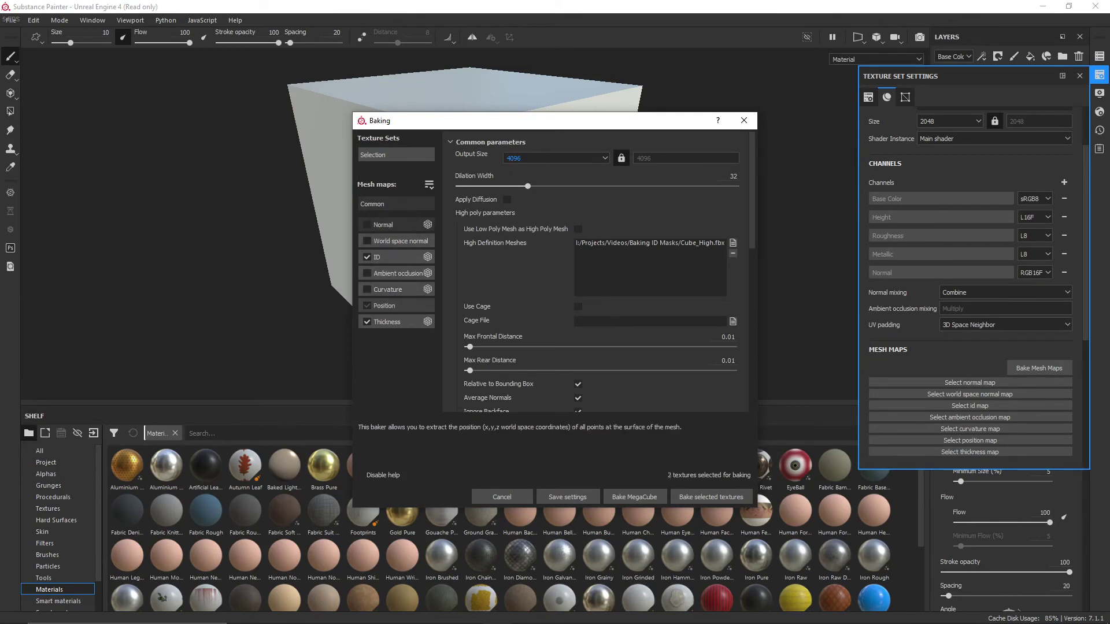
pyautogui.click(367, 273)
pyautogui.click(366, 240)
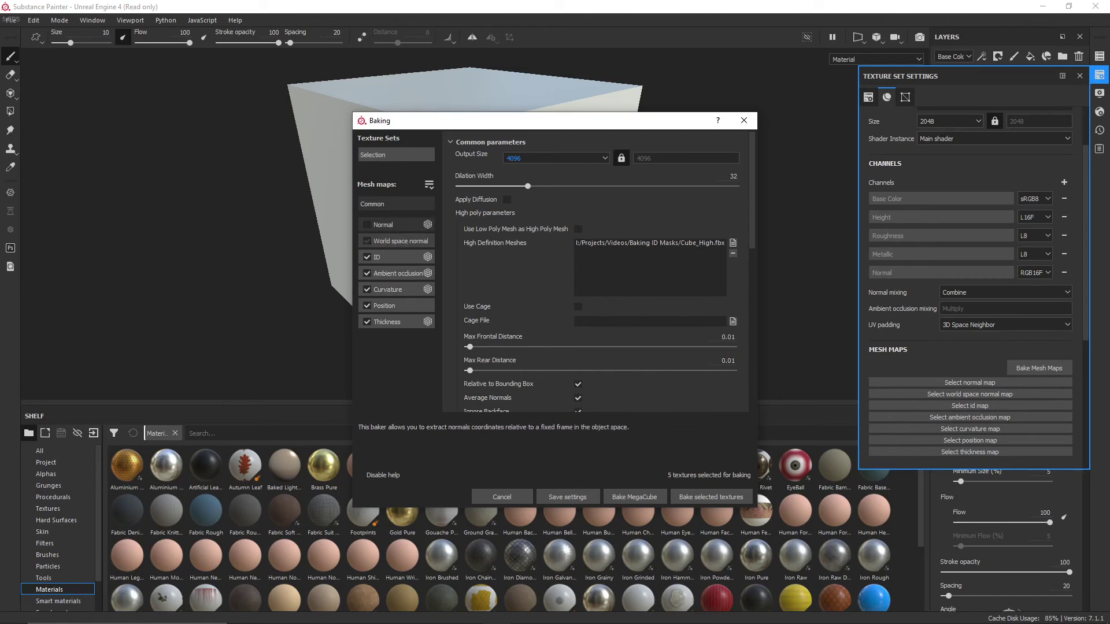
pyautogui.click(367, 224)
# Set the baking output size to 1024 and the dilation width to 8
pyautogui.click(555, 158)
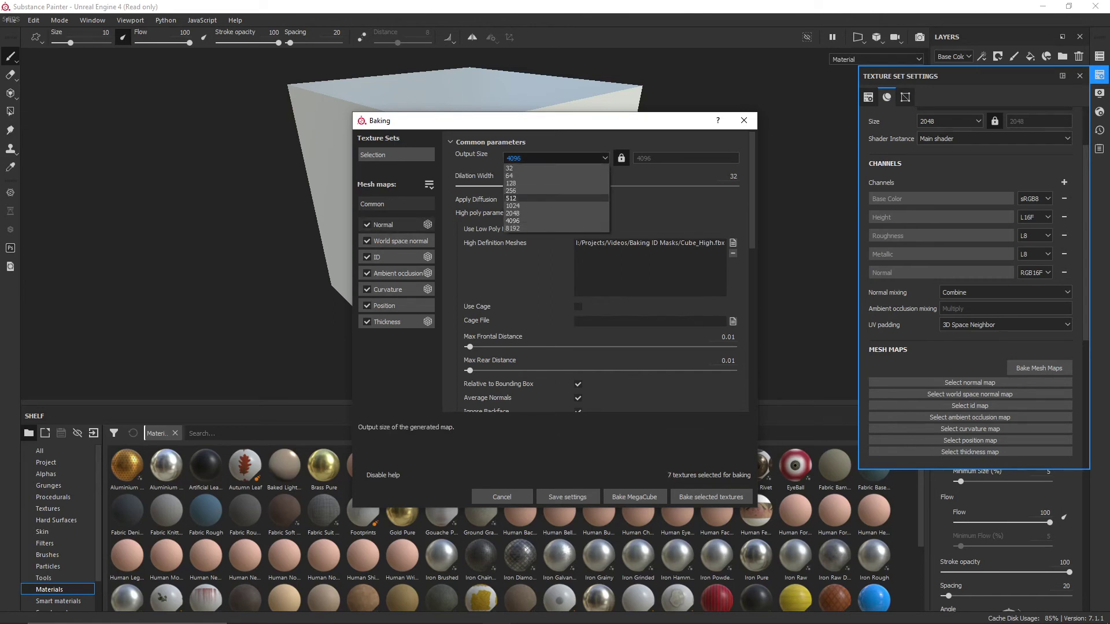
pyautogui.click(555, 198)
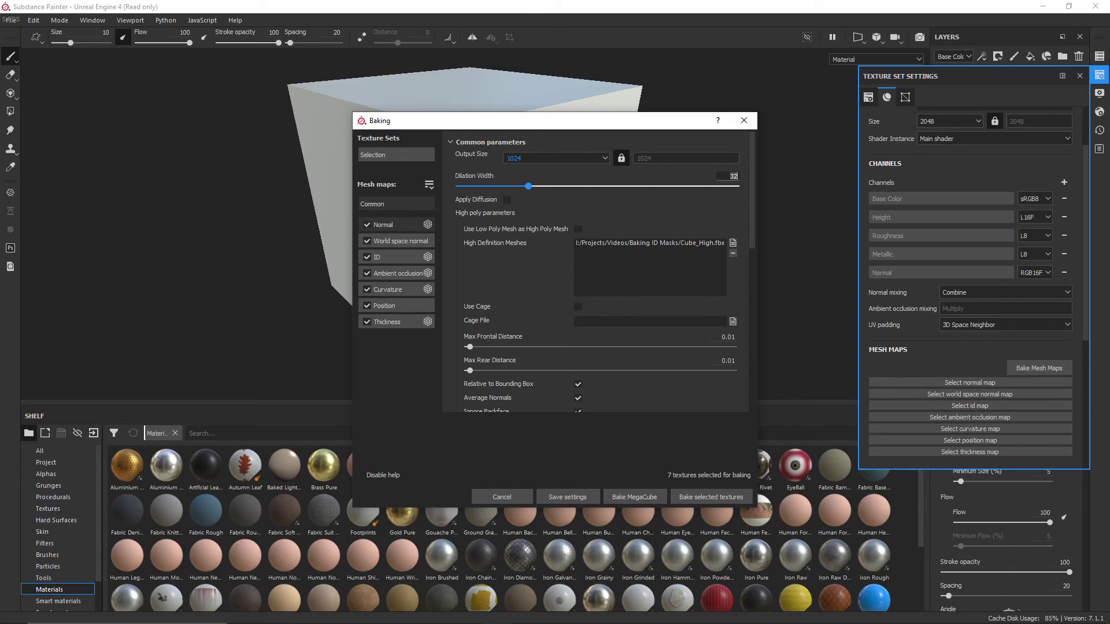
pyautogui.write('8')
pyautogui.press('Return')
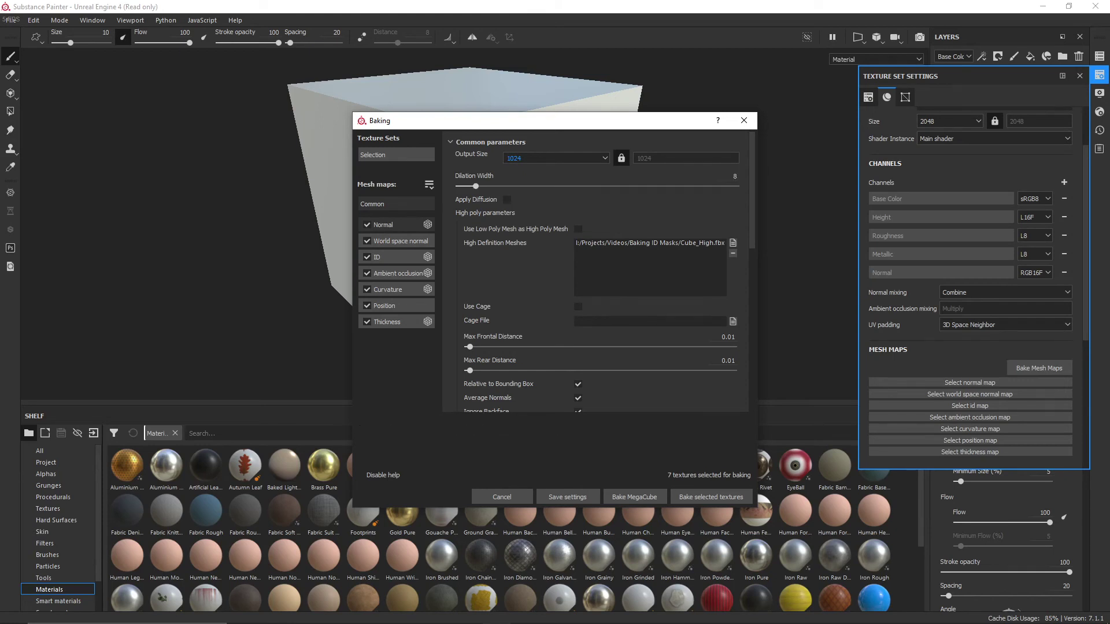
# Set the ID baker's color source to Mesh ID / Polygroup and bake all the selected mesh maps
pyautogui.scroll(-1, 578, 289)
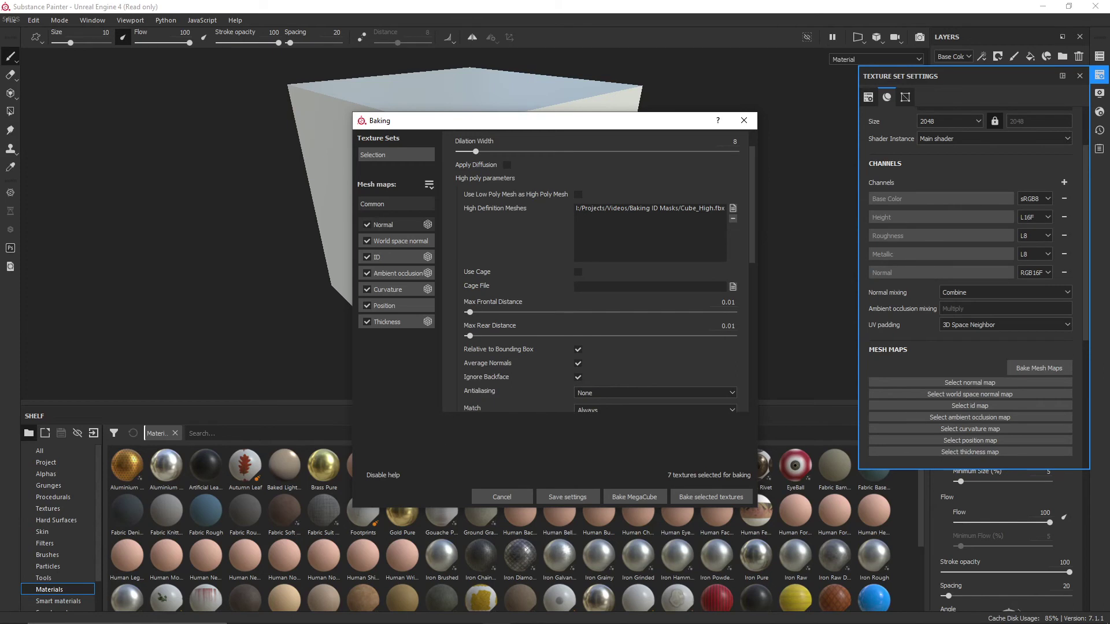
pyautogui.scroll(-2, 578, 289)
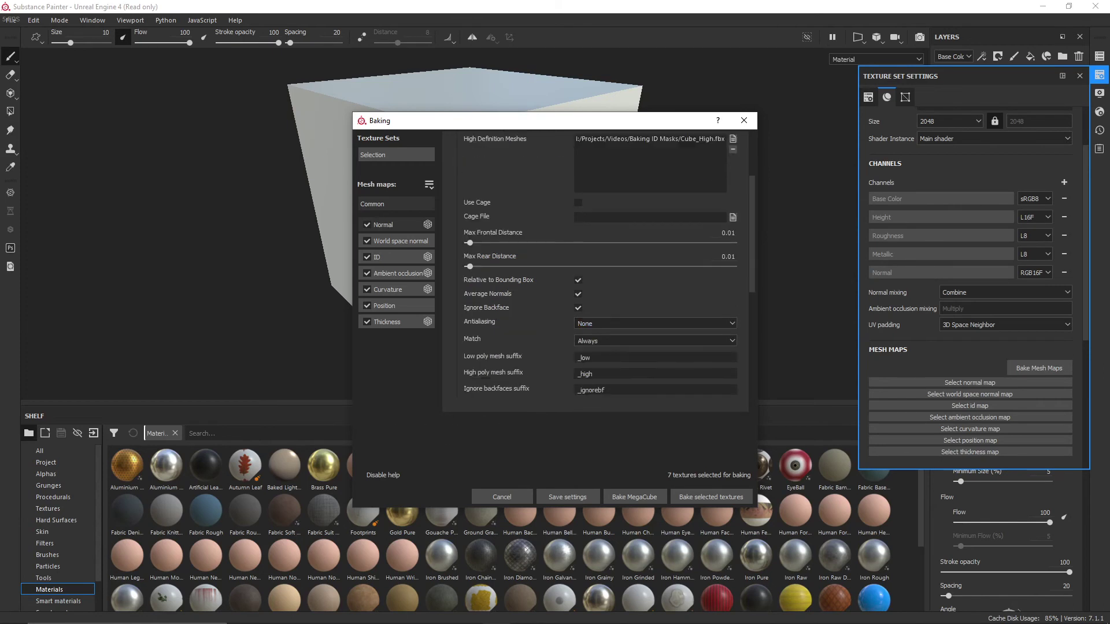
pyautogui.scroll(2, 578, 272)
pyautogui.click(397, 257)
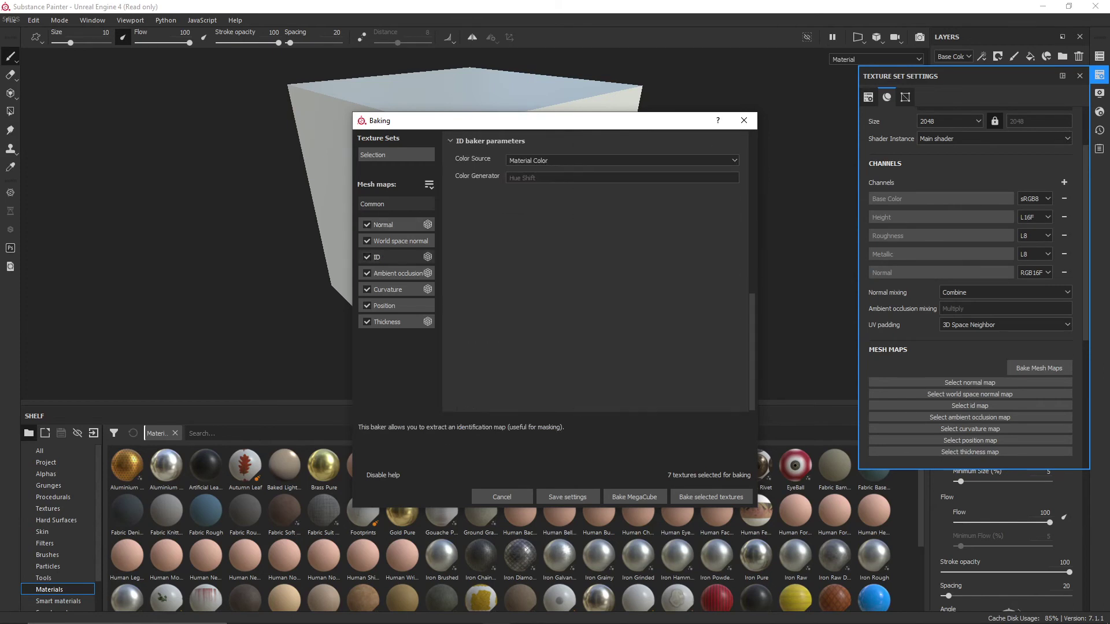
pyautogui.click(622, 159)
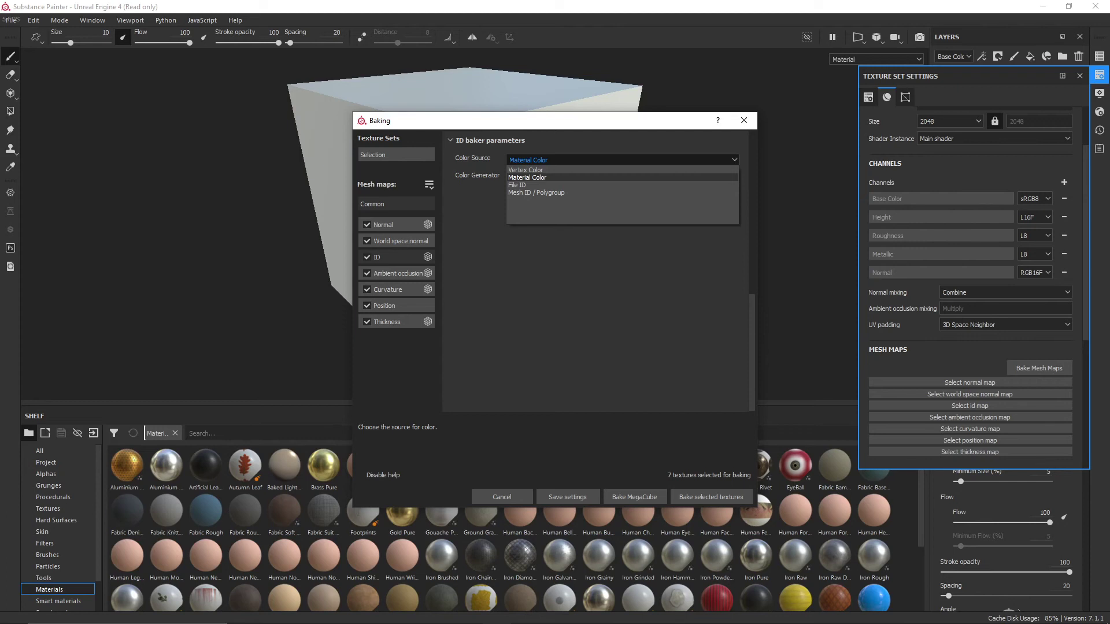
pyautogui.press('Return')
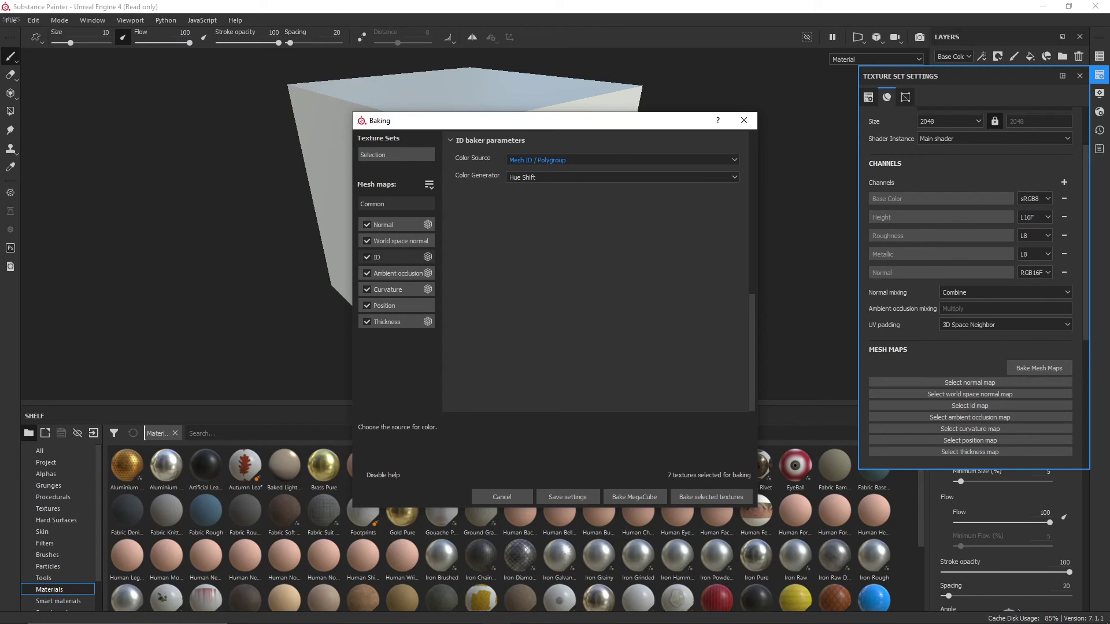
pyautogui.click(711, 497)
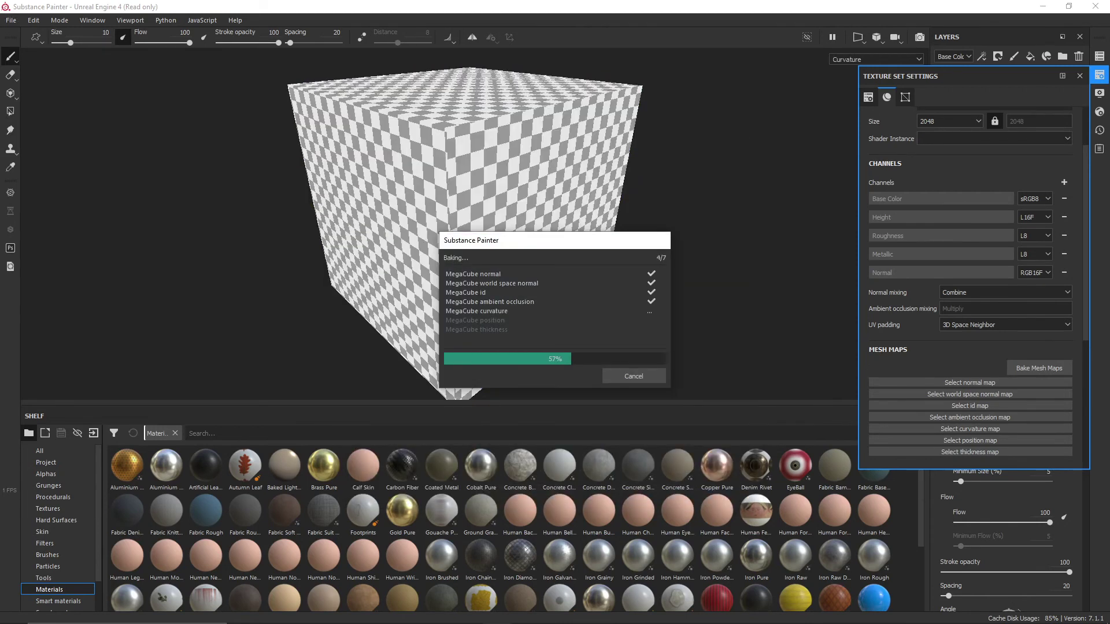
pyautogui.click(619, 379)
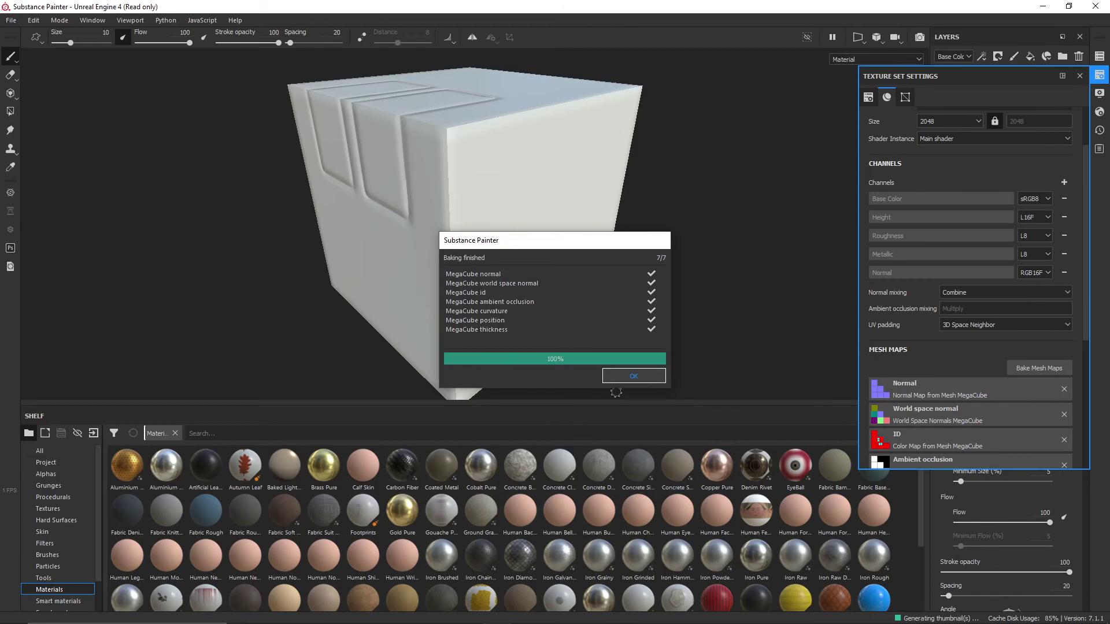
# Examine the baked panel details on the cube and display its ID mesh map in the viewport
pyautogui.scroll(-1, 456, 280)
pyautogui.keyDown('alt'); pyautogui.moveTo(457, 279); pyautogui.dragTo(341, 200); pyautogui.keyUp('alt')
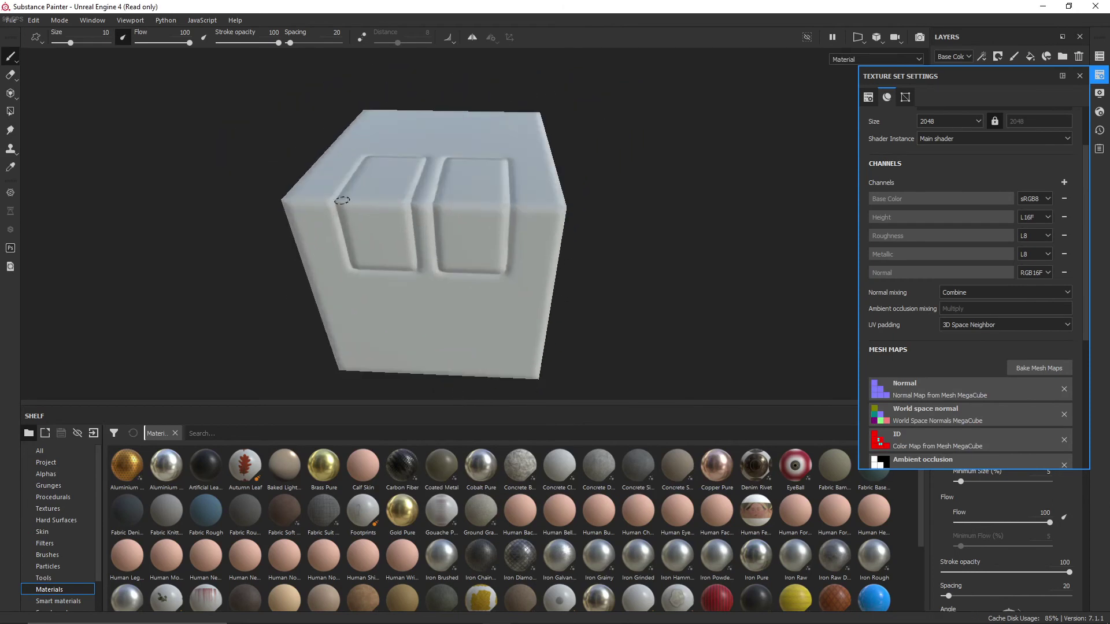
pyautogui.keyDown('alt'); pyautogui.moveTo(585, 210); pyautogui.dragTo(433, 194); pyautogui.keyUp('alt')
pyautogui.keyDown('alt'); pyautogui.moveTo(434, 193); pyautogui.dragTo(558, 213, button='right'); pyautogui.keyUp('alt')
pyautogui.keyDown('alt'); pyautogui.moveTo(558, 213); pyautogui.dragTo(557, 215); pyautogui.keyUp('alt')
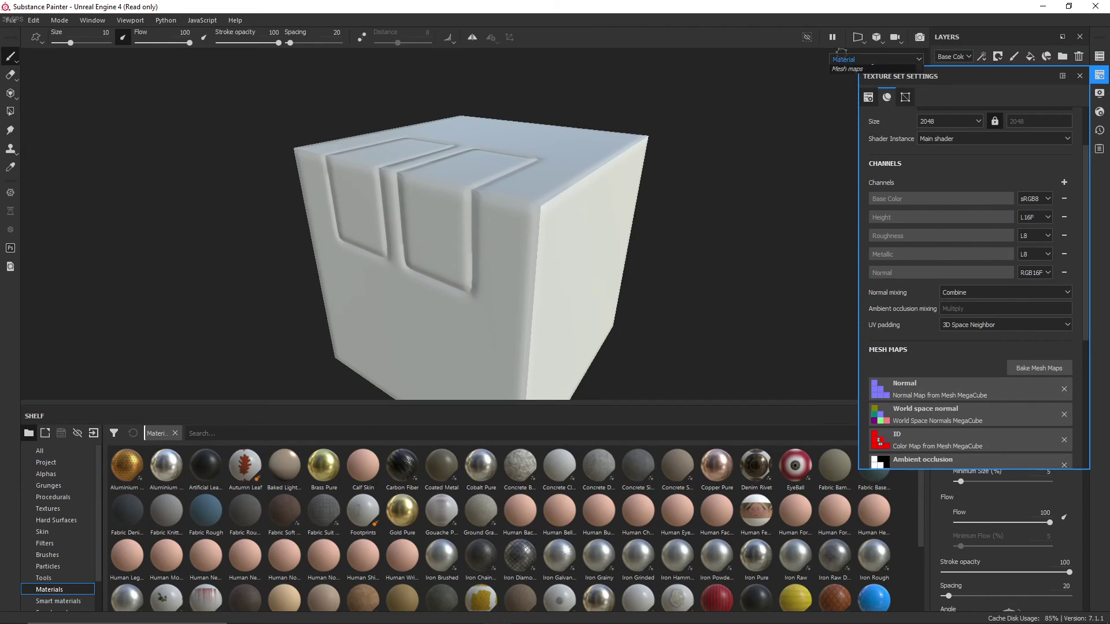
pyautogui.click(843, 58)
pyautogui.click(854, 114)
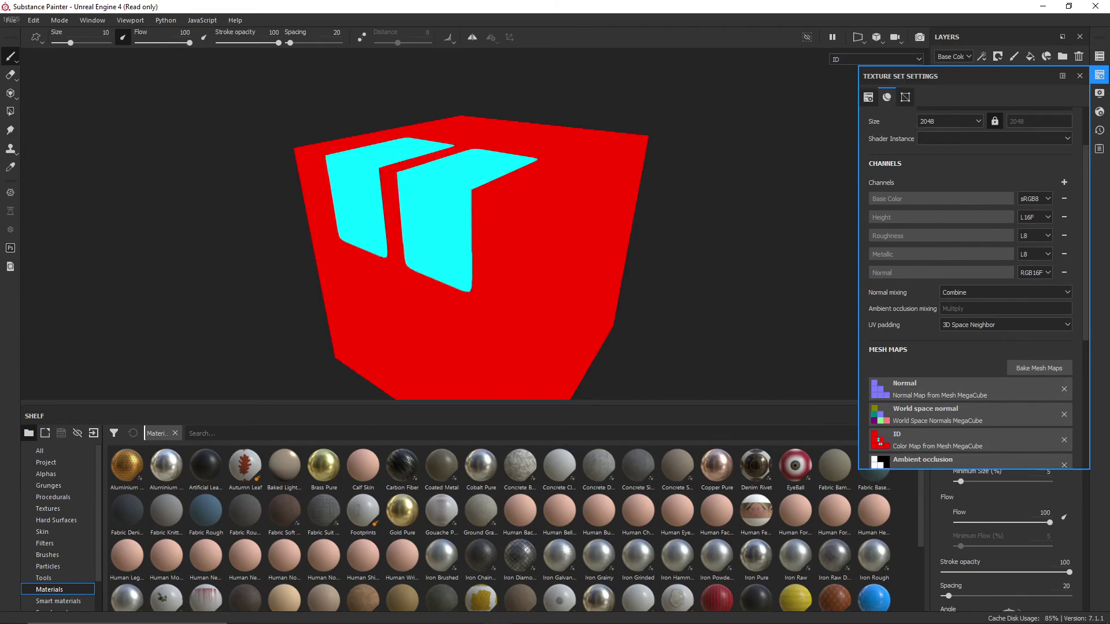
pyautogui.moveTo(558, 212)
pyautogui.keyDown('alt'); pyautogui.mouseDown()
pyautogui.moveTo(544, 277)
pyautogui.moveTo(557, 223)
pyautogui.mouseUp(); pyautogui.keyUp('alt')
pyautogui.scroll(3, 473, 226)
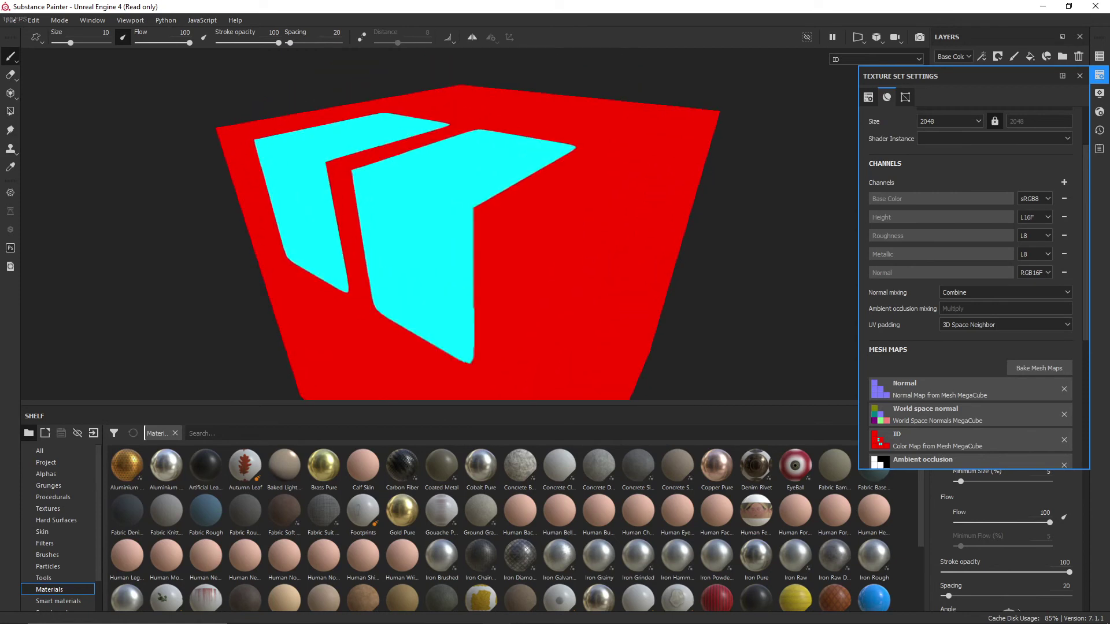
# Switch the viewport from the ID mesh map back to the full Material display
pyautogui.click(869, 59)
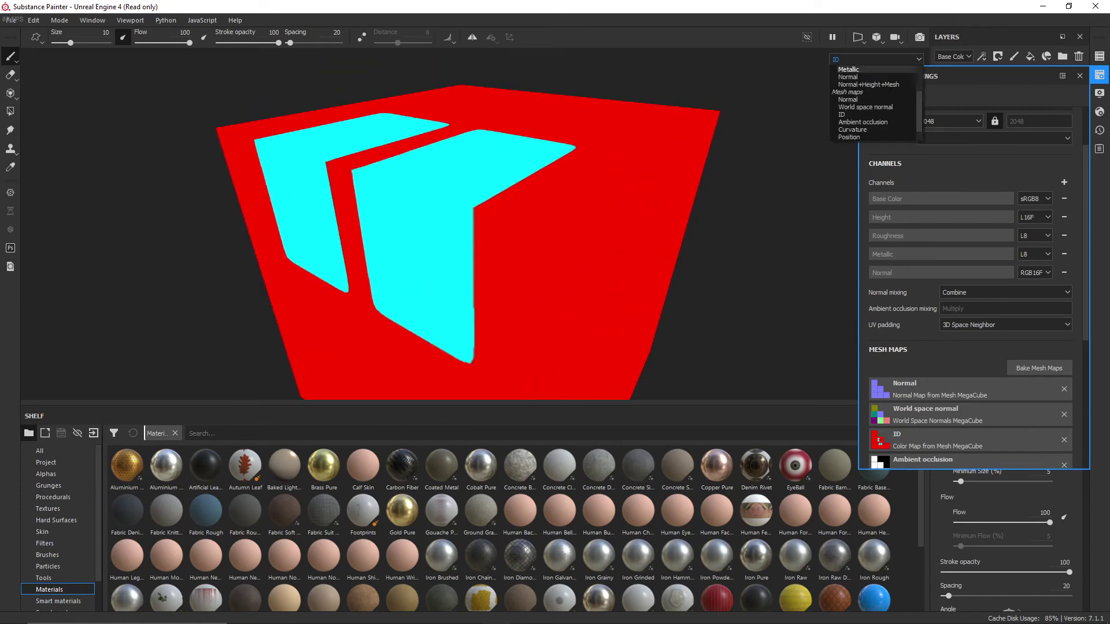
pyautogui.scroll(-1, 872, 116)
pyautogui.scroll(3, 872, 121)
pyautogui.click(849, 76)
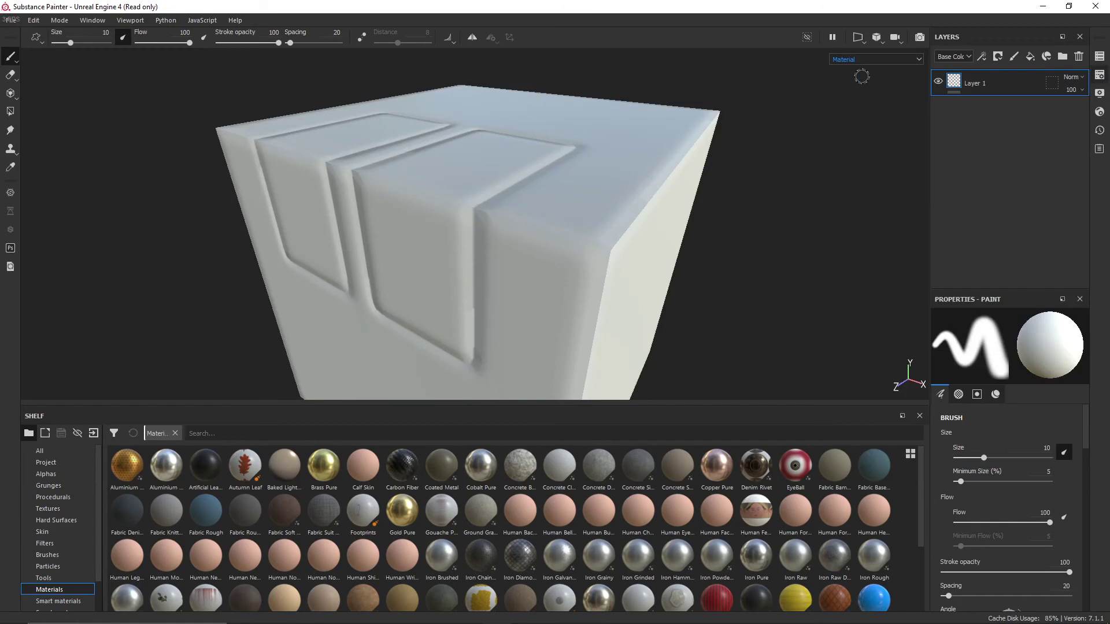
# Add a fill layer with a black mask and a color selection that picks the cyan panel color from the ID map
pyautogui.click(1030, 56)
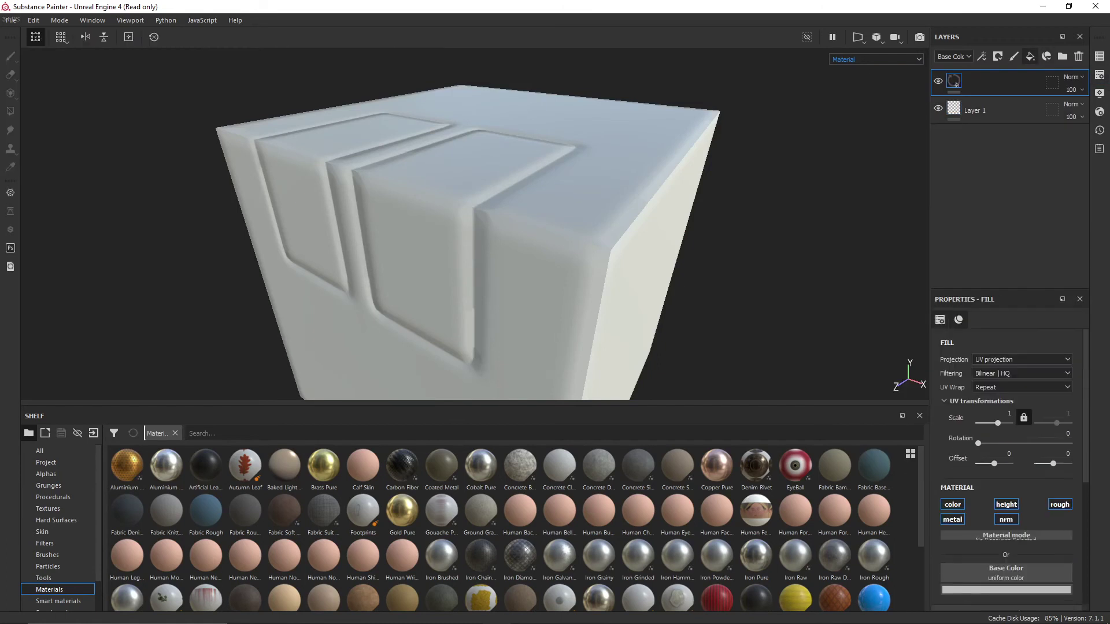
pyautogui.rightClick(995, 77)
pyautogui.click(986, 99)
pyautogui.rightClick(971, 83)
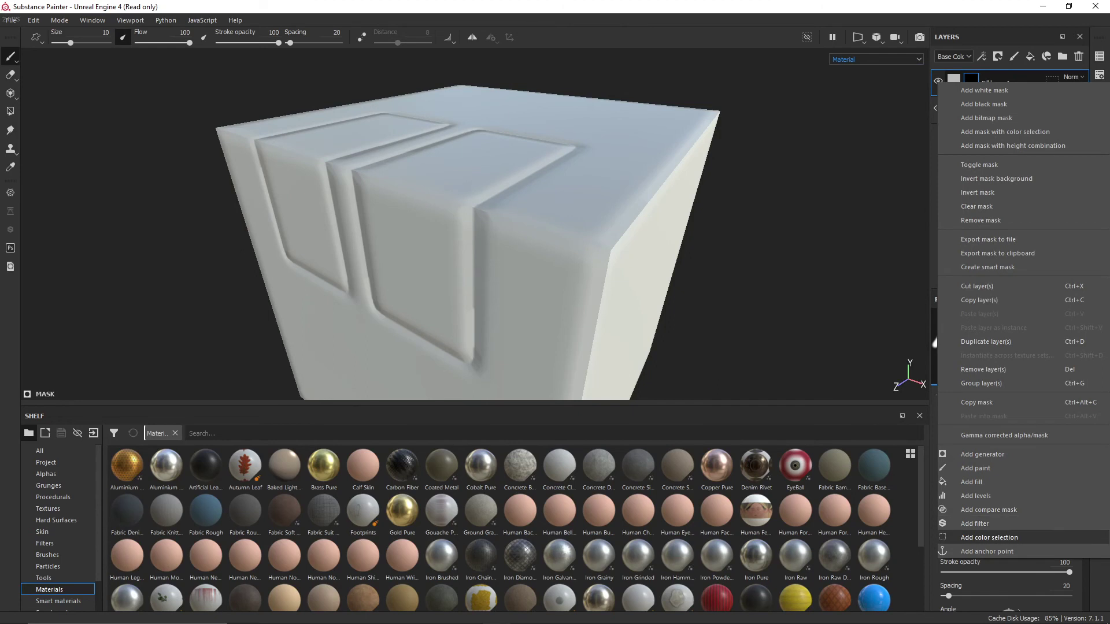
pyautogui.click(989, 538)
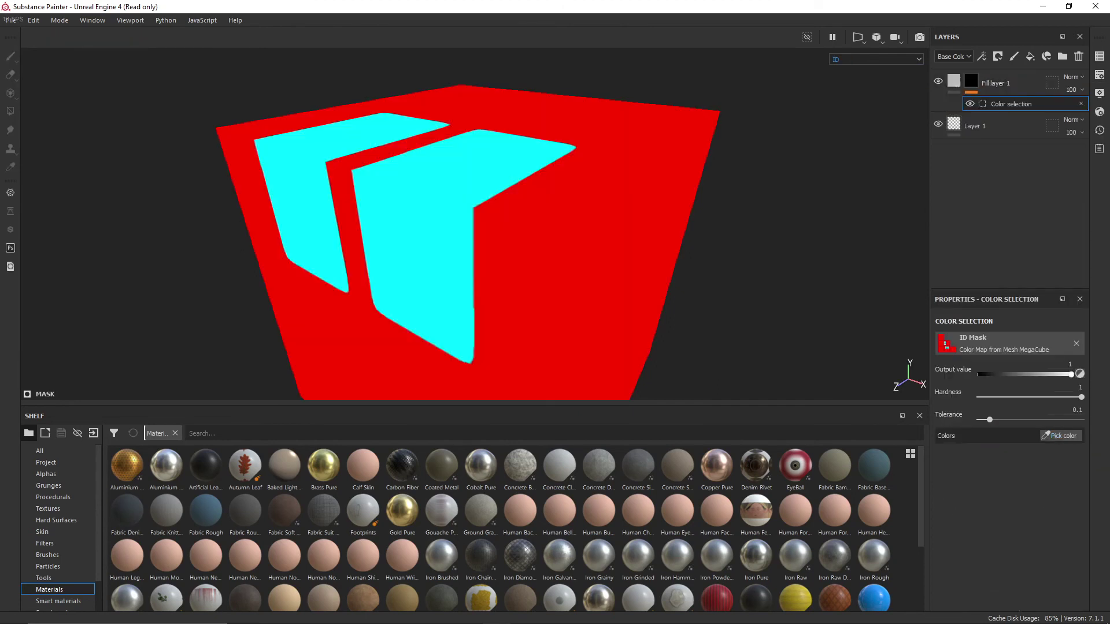
pyautogui.click(428, 232)
pyautogui.scroll(-2, 520, 248)
# Set the masked fill layer's base color to a pinkish red
pyautogui.click(955, 83)
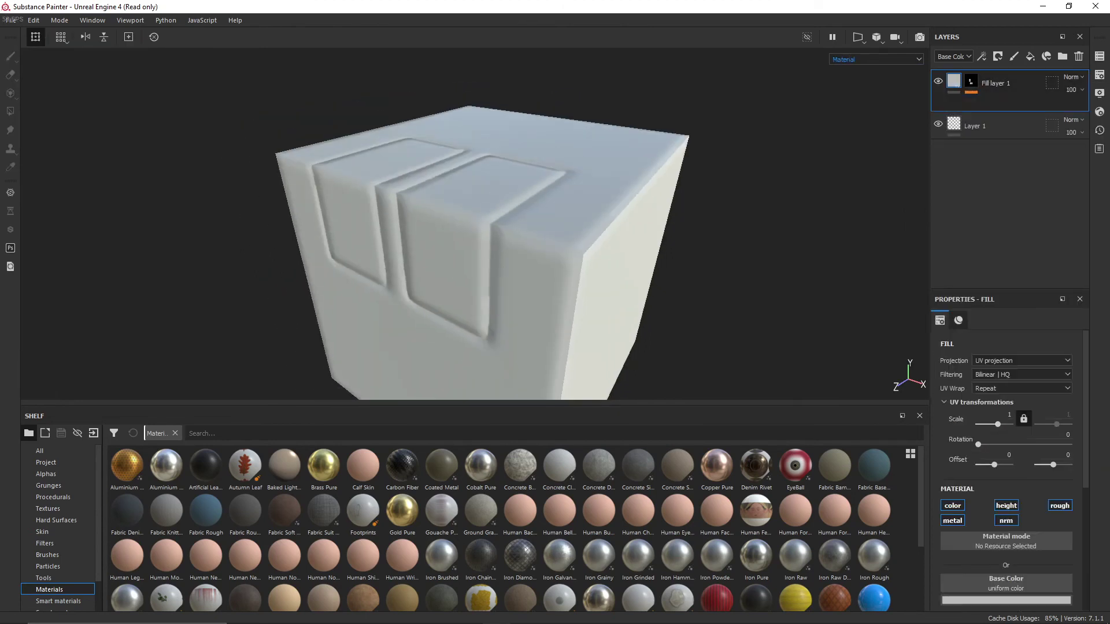
pyautogui.click(1006, 600)
pyautogui.moveTo(1009, 530); pyautogui.dragTo(990, 480)
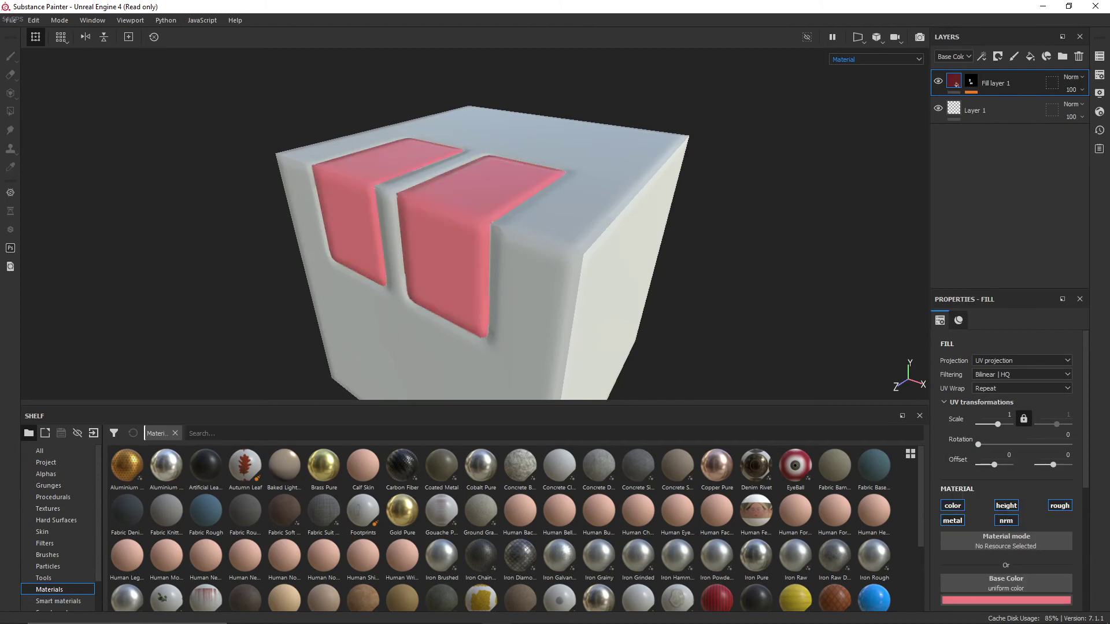
pyautogui.keyDown('alt'); pyautogui.moveTo(578, 231); pyautogui.dragTo(570, 257); pyautogui.keyUp('alt')
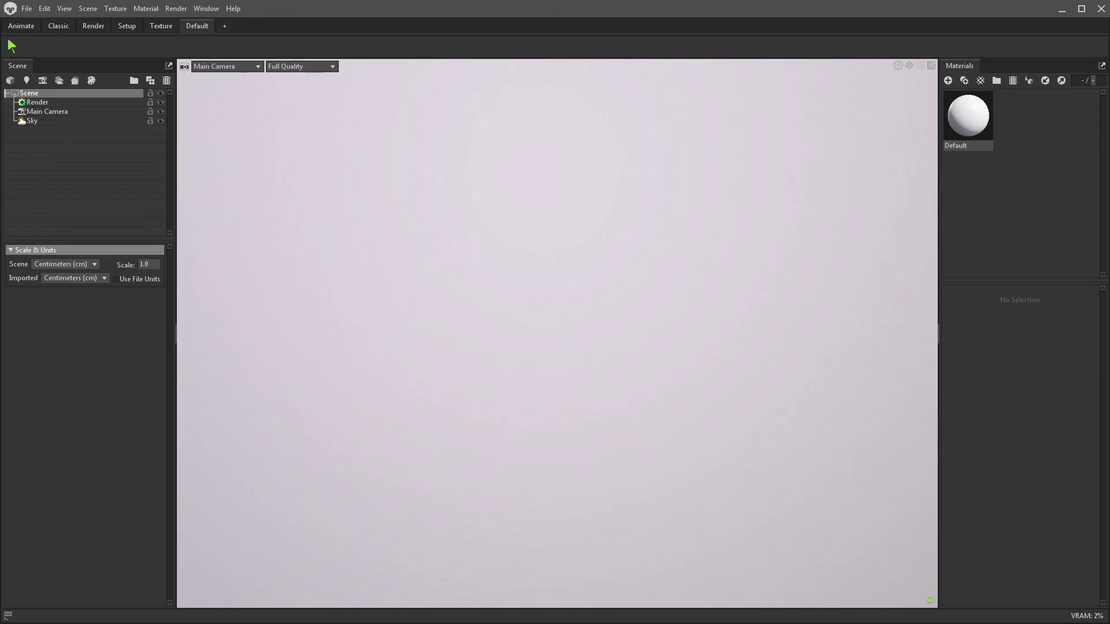
# Import Cube_High.fbx and Cube_Low.fbx from the Baking ID Masks folder into the Marmoset Toolbag scene
pyautogui.press('super')
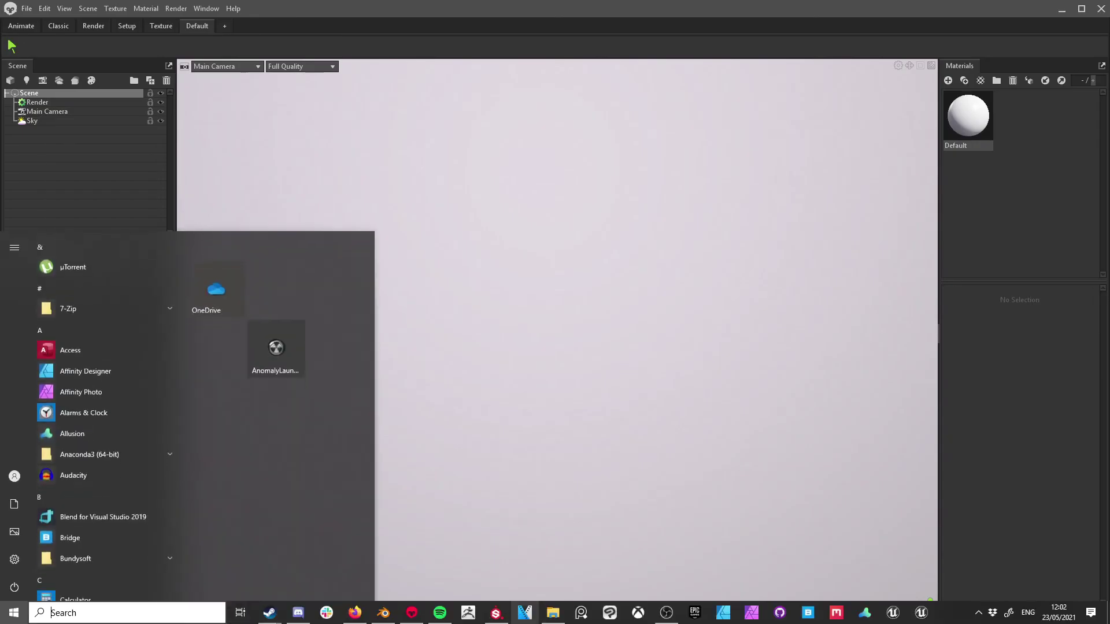
pyautogui.moveTo(0, 62)
pyautogui.mouseDown()
pyautogui.moveTo(484, 80)
pyautogui.moveTo(510, 110)
pyautogui.mouseUp()
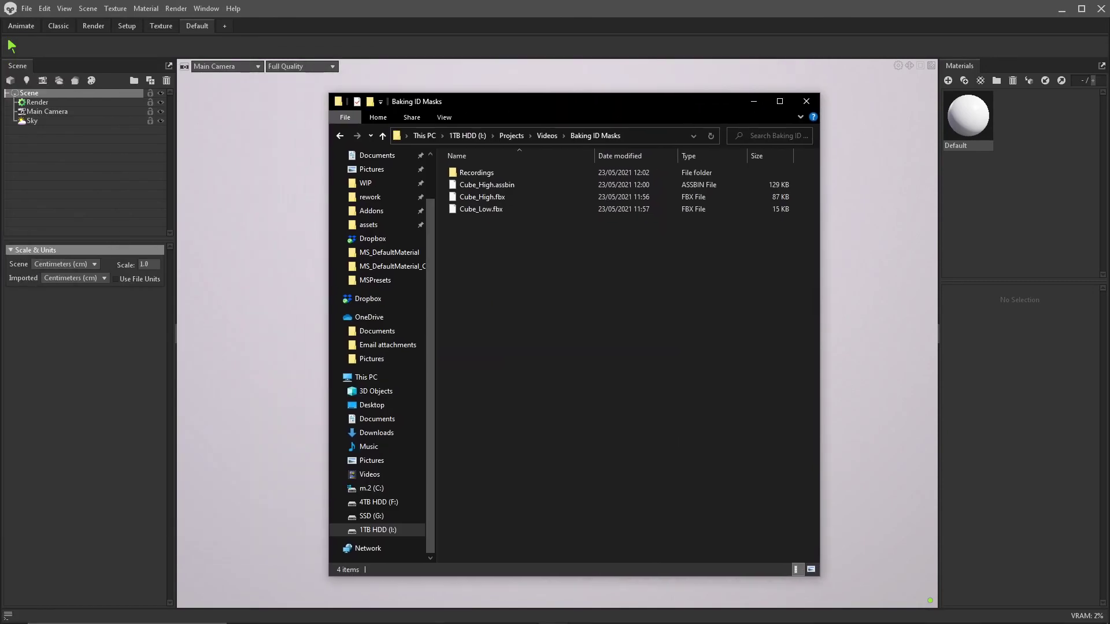
pyautogui.moveTo(495, 300)
pyautogui.mouseDown()
pyautogui.moveTo(498, 180)
pyautogui.moveTo(499, 195)
pyautogui.moveTo(254, 202)
pyautogui.mouseUp()
pyautogui.click(255, 202)
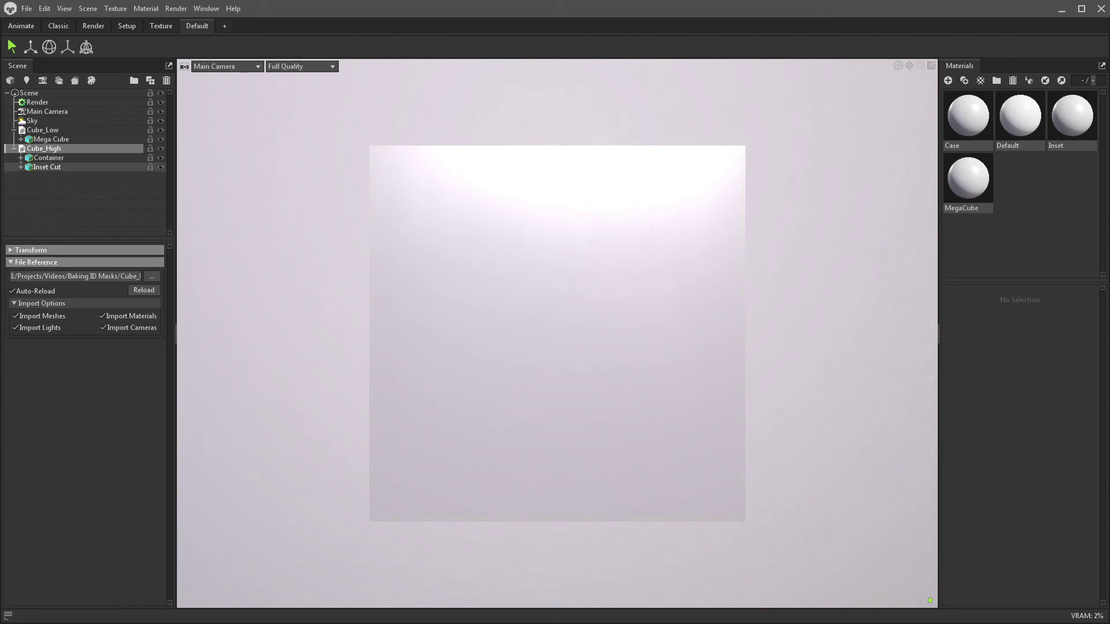
pyautogui.click(86, 185)
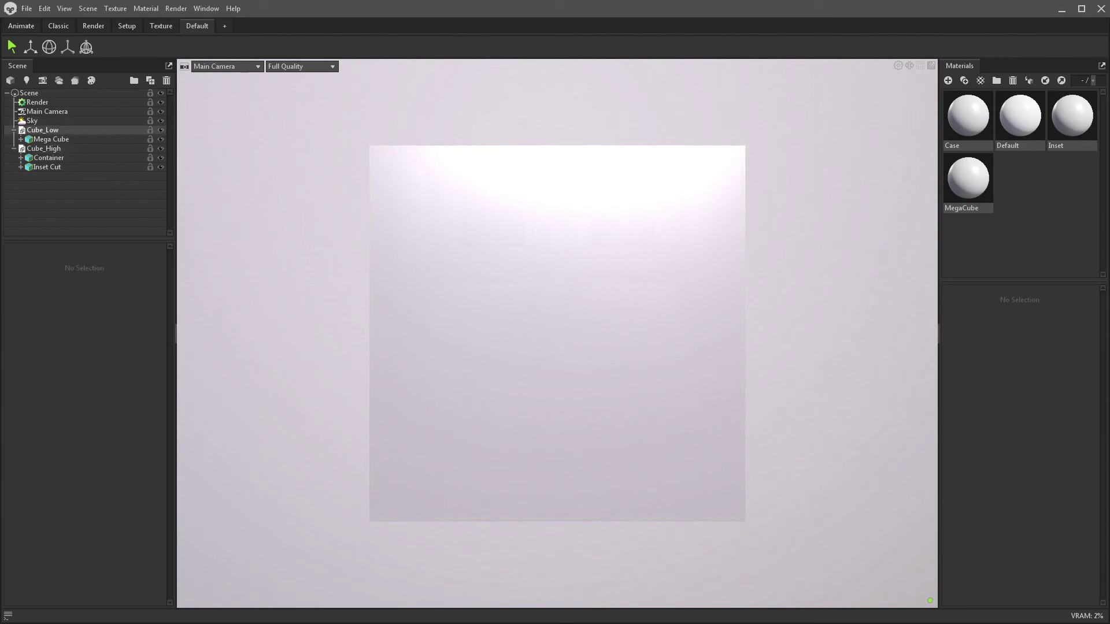
# Create a bake project and place Cube_High in its High group and Cube_Low in its Low group
pyautogui.click(75, 81)
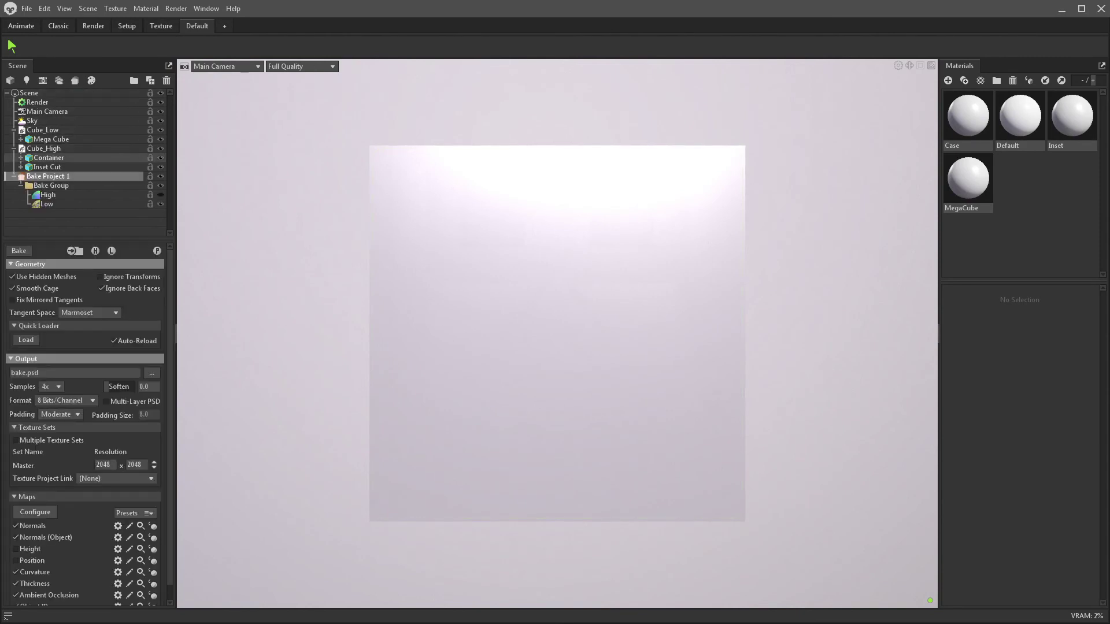
pyautogui.moveTo(44, 148); pyautogui.dragTo(50, 196)
pyautogui.click(43, 130)
pyautogui.moveTo(42, 130); pyautogui.dragTo(49, 206)
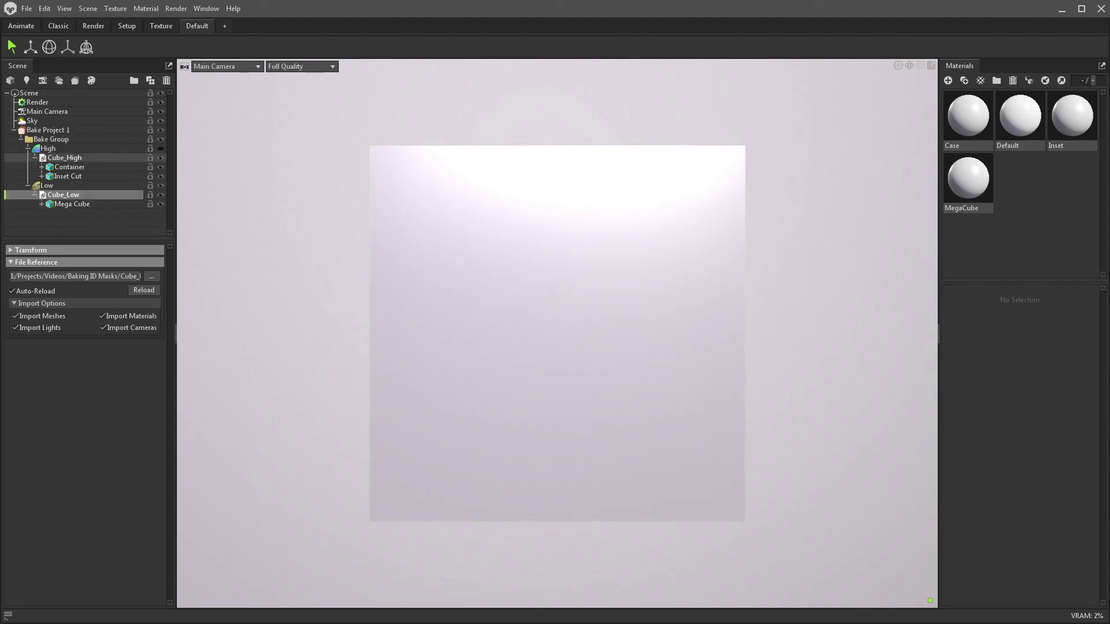
# Turn off all the enabled maps in Bake Project 1, including normals, curvature, thickness, ambient occlusion and Object ID
pyautogui.click(48, 131)
pyautogui.scroll(-1, 87, 425)
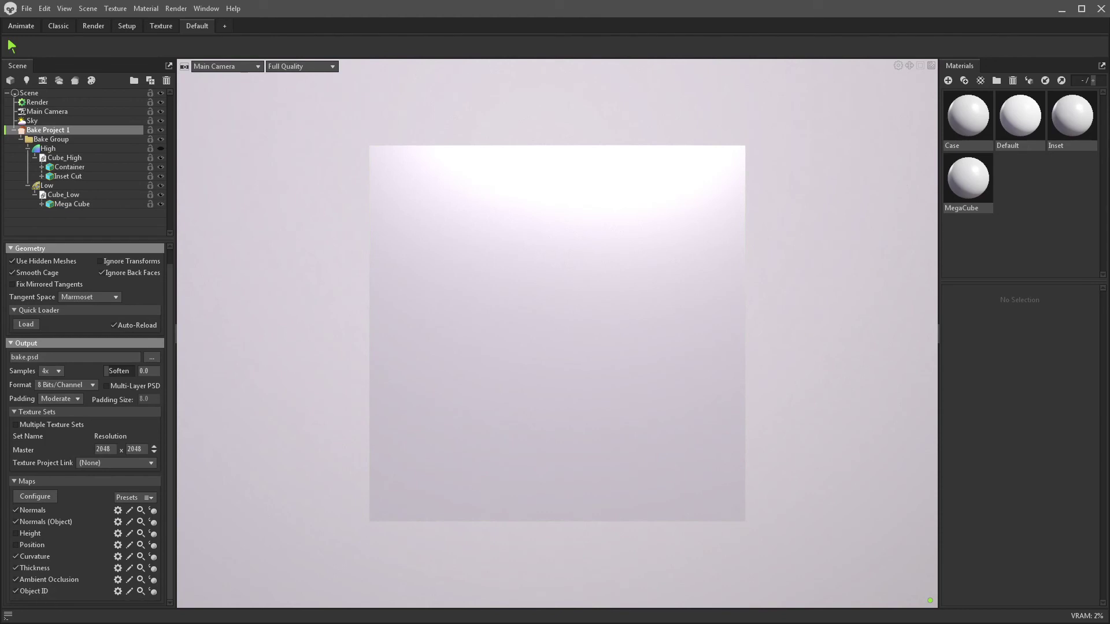
pyautogui.click(16, 592)
pyautogui.click(16, 557)
pyautogui.click(15, 522)
pyautogui.click(15, 511)
# Add the Material ID map to the bake project's configured maps
pyautogui.click(35, 497)
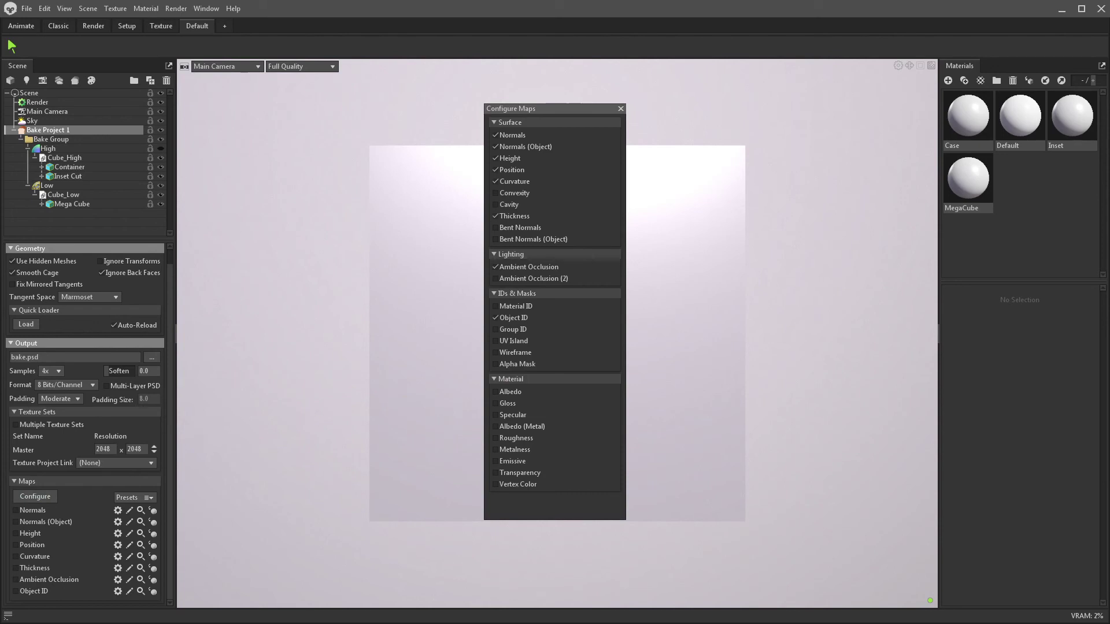
pyautogui.click(496, 307)
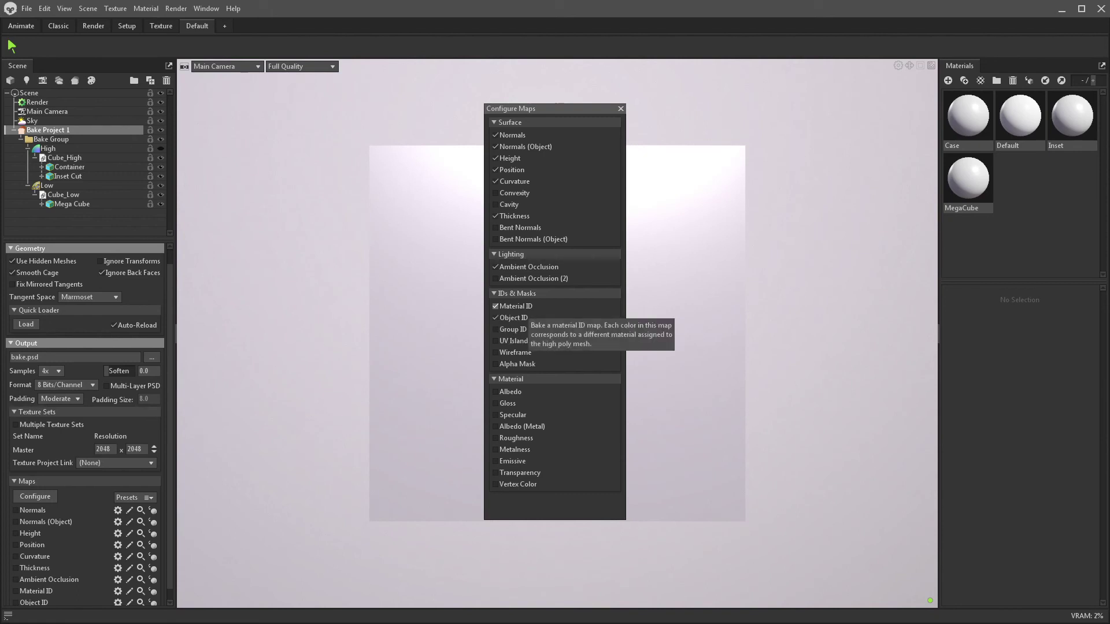
pyautogui.press('Escape')
pyautogui.click(620, 109)
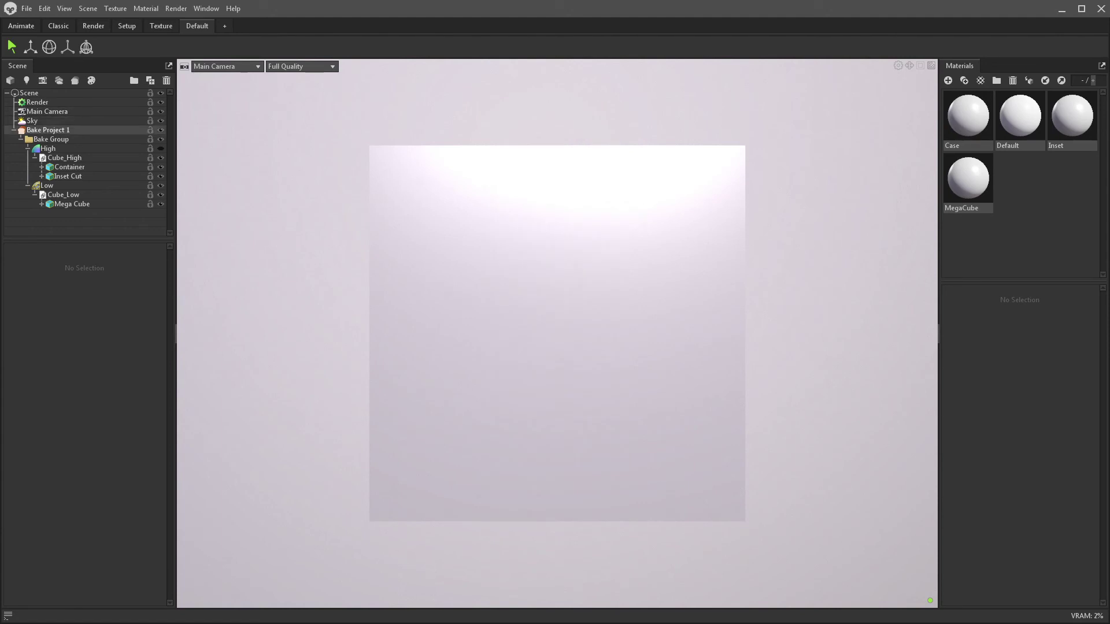
pyautogui.click(48, 129)
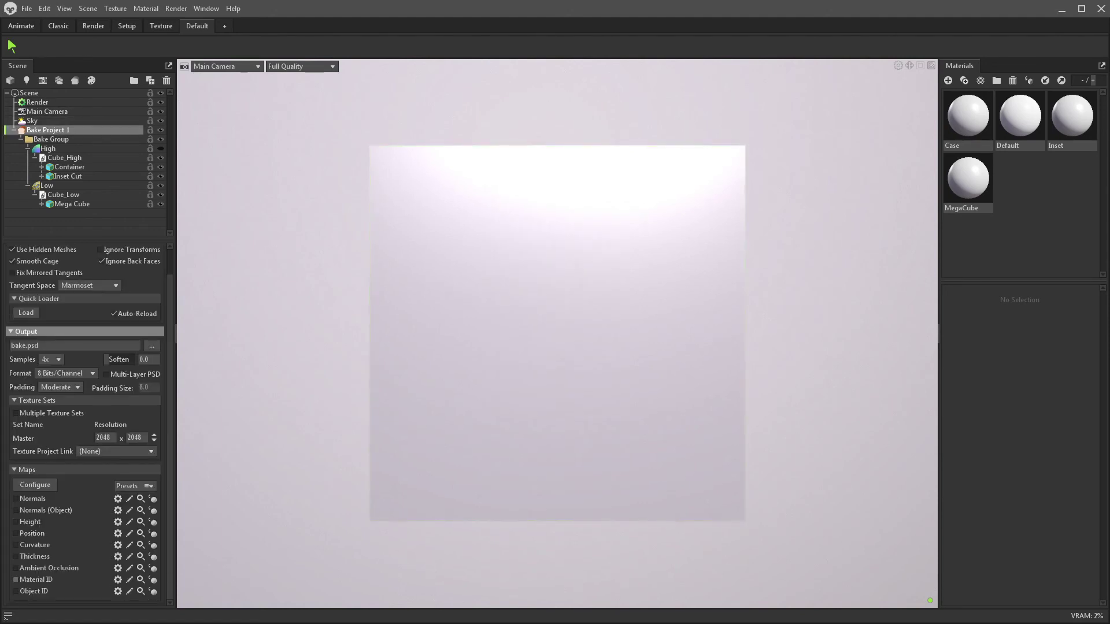
# Choose a bake output file location and go to the Baking ID Masks project folder using its copied path
pyautogui.scroll(1, 67, 374)
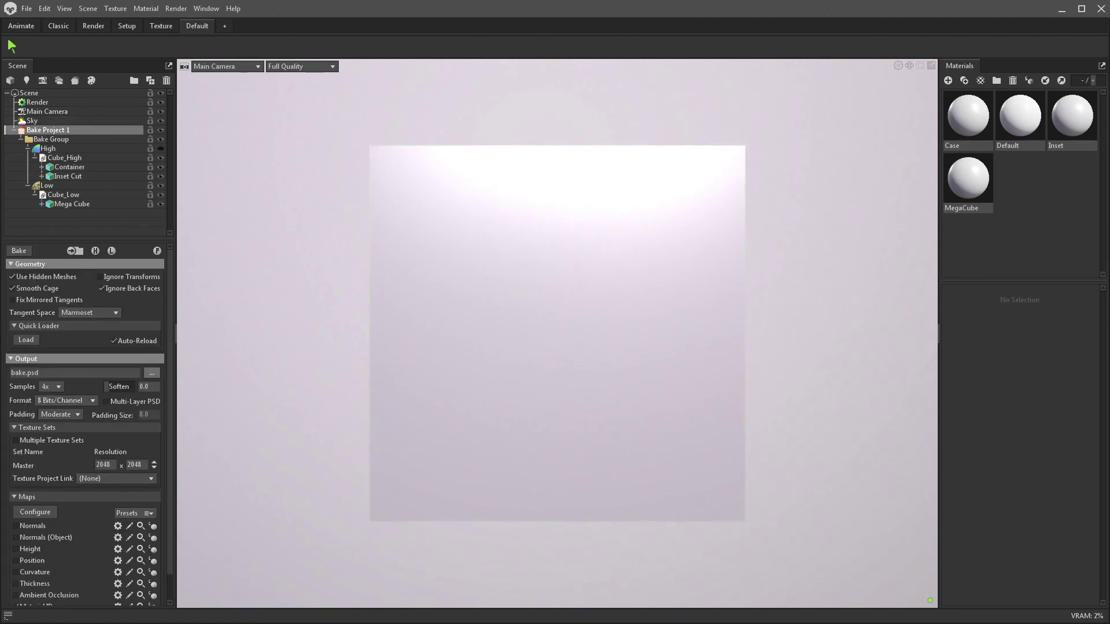
pyautogui.click(152, 372)
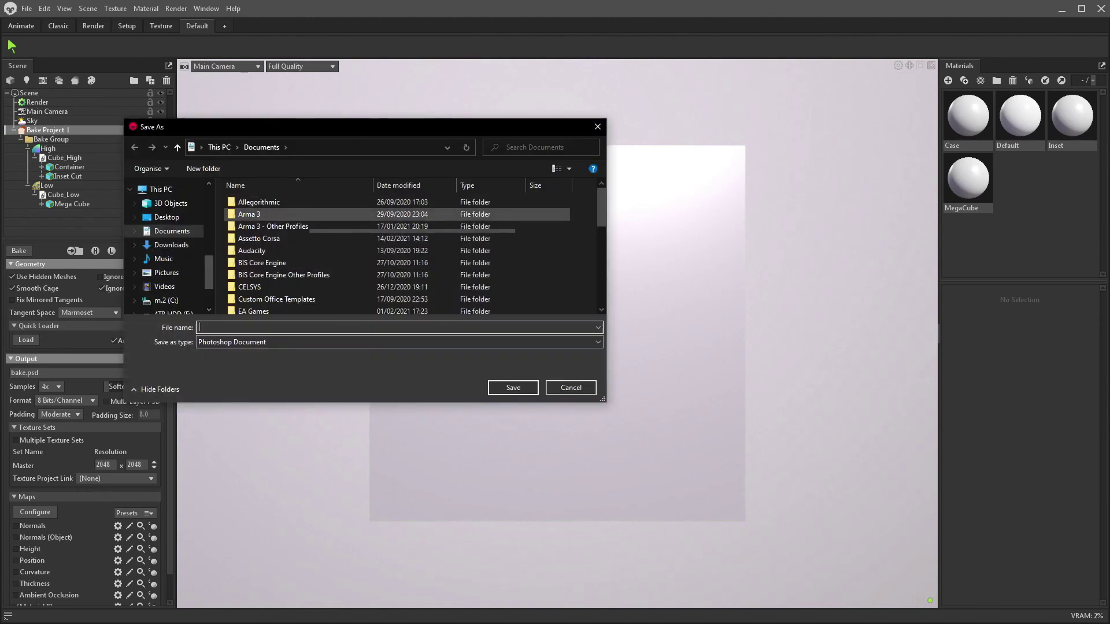
pyautogui.press('super')
pyautogui.click(552, 612)
pyautogui.click(656, 136)
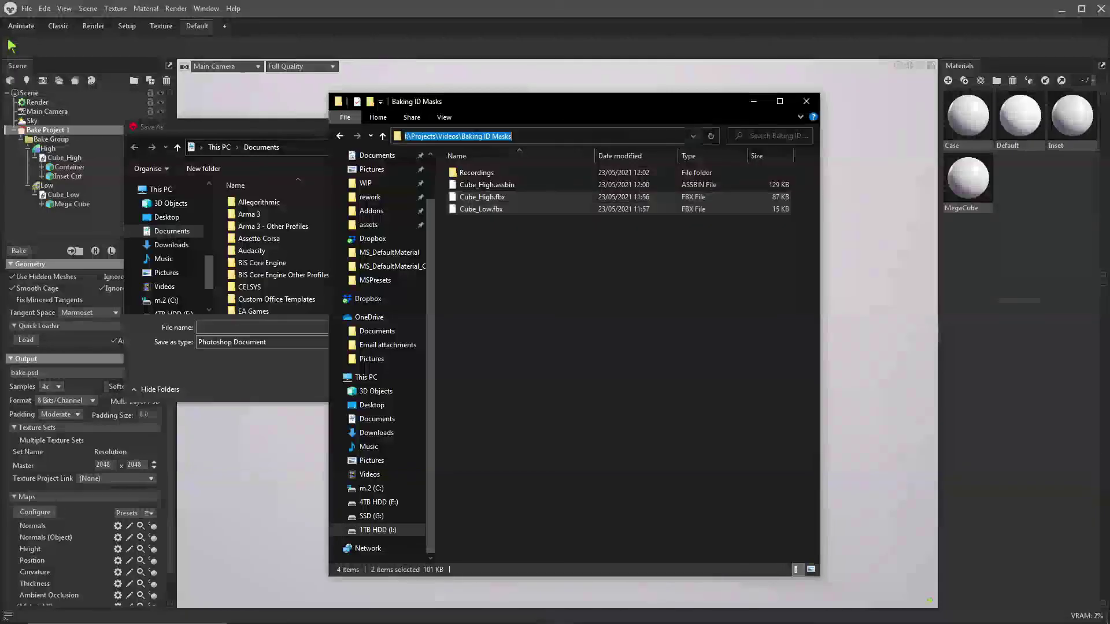
pyautogui.hotkey('ctrl', 'c')
pyautogui.click(305, 147)
pyautogui.hotkey('ctrl', 'v')
pyautogui.press('Return')
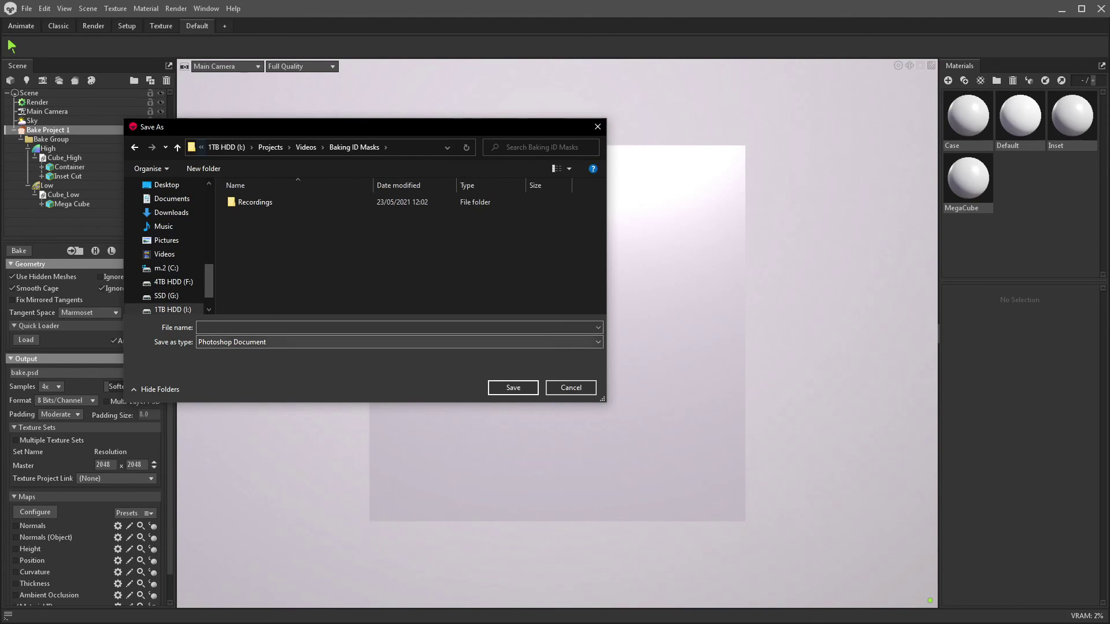
# Create a folder named Bake and save the output there as a Photoshop document named MegaCube
pyautogui.rightClick(295, 246)
pyautogui.moveTo(322, 423)
pyautogui.click(474, 424)
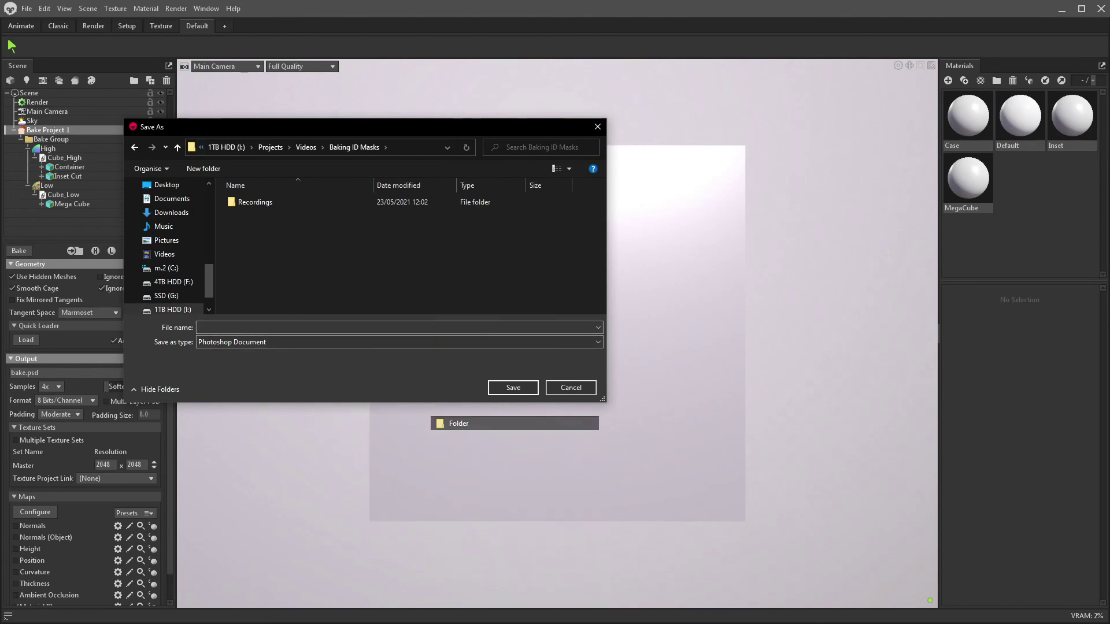
pyautogui.write('Bake')
pyautogui.press('Return')
pyautogui.press('Return')
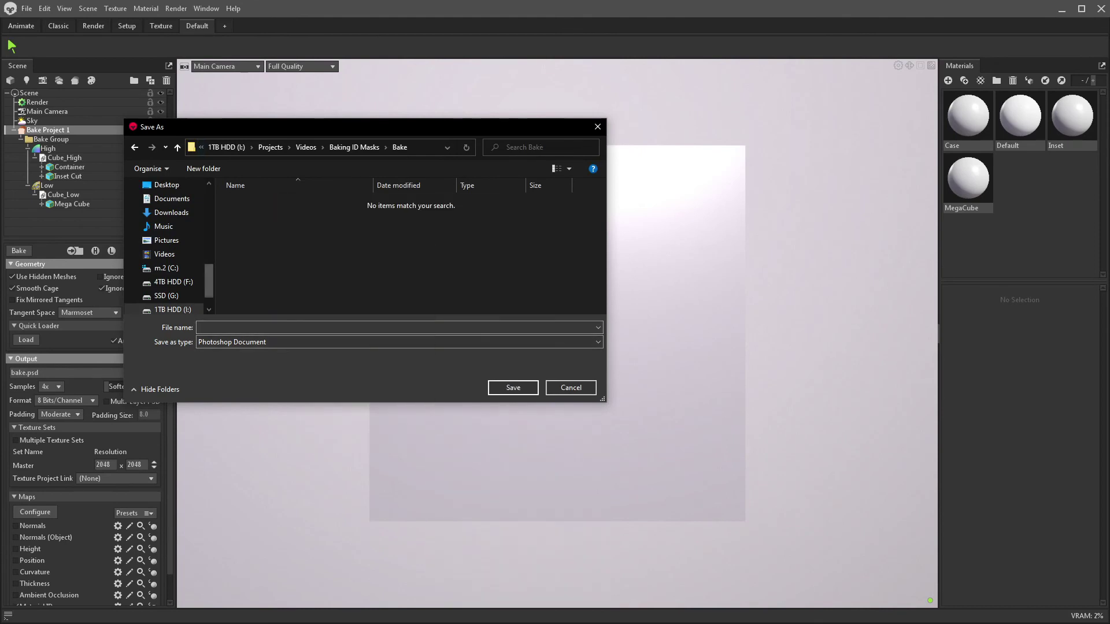
pyautogui.click(200, 327)
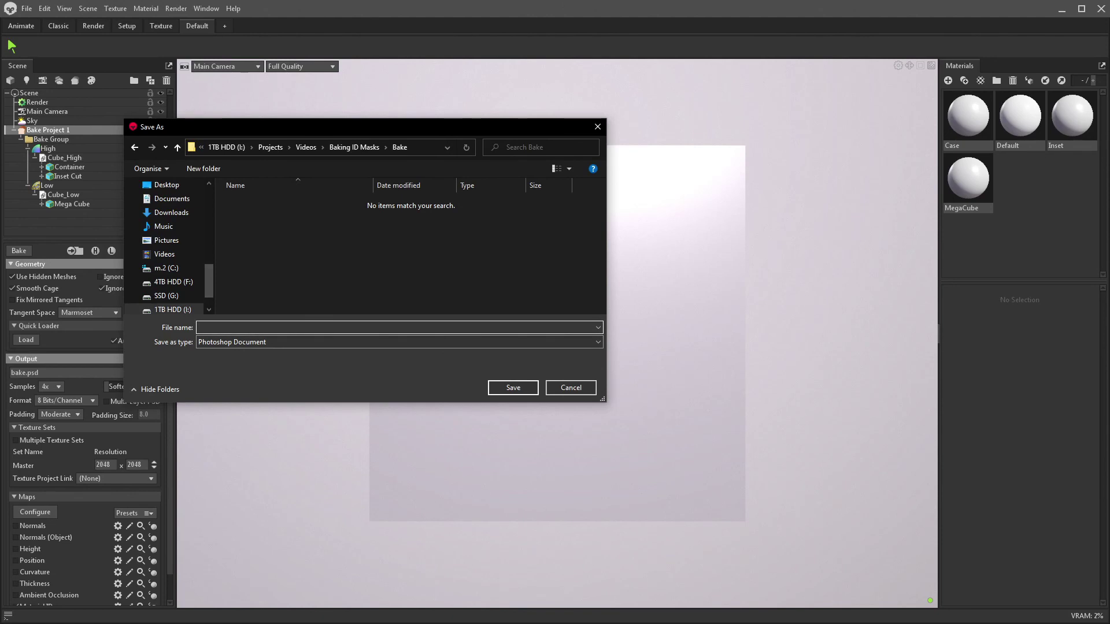
pyautogui.write('MegaCub')
pyautogui.press('Return')
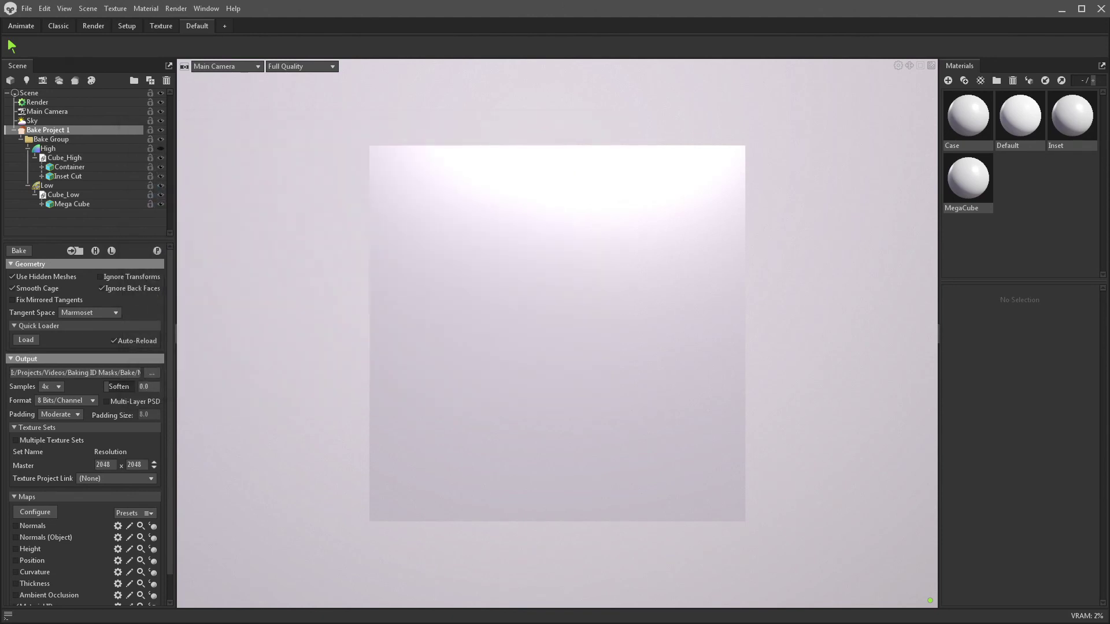
# Set the Master texture set's resolution to 1024 x 1024
pyautogui.click(154, 468)
pyautogui.scroll(-1, 87, 422)
pyautogui.moveTo(558, 333); pyautogui.dragTo(448, 370)
pyautogui.scroll(2, 87, 422)
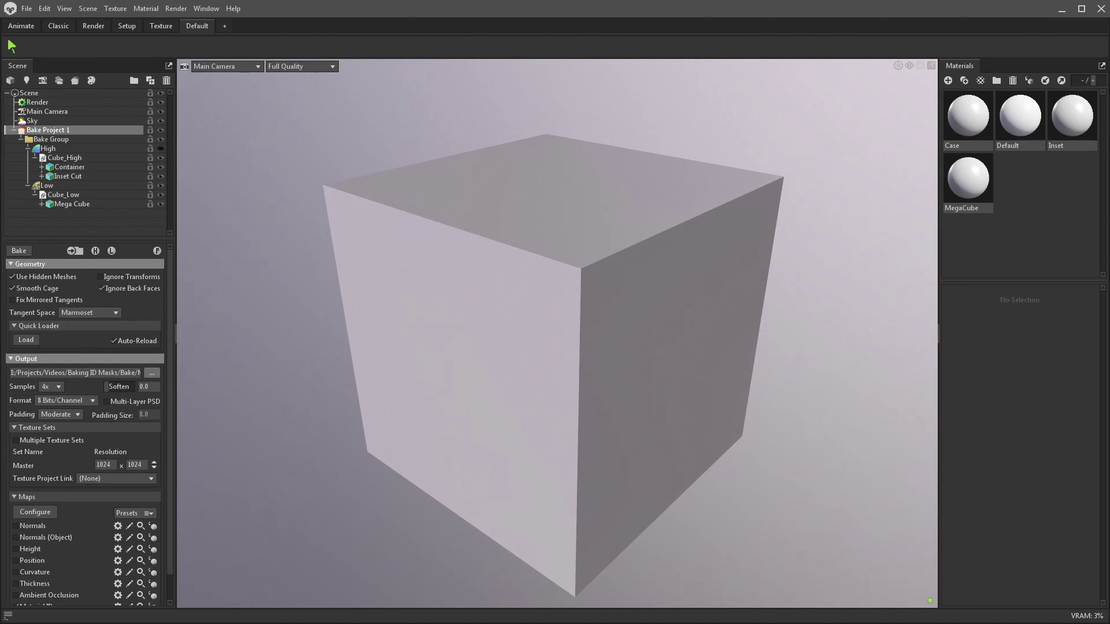
# Change the bake output to a JPEG image named MegaCube in the Bake folder and bake the map
pyautogui.click(152, 373)
pyautogui.click(399, 342)
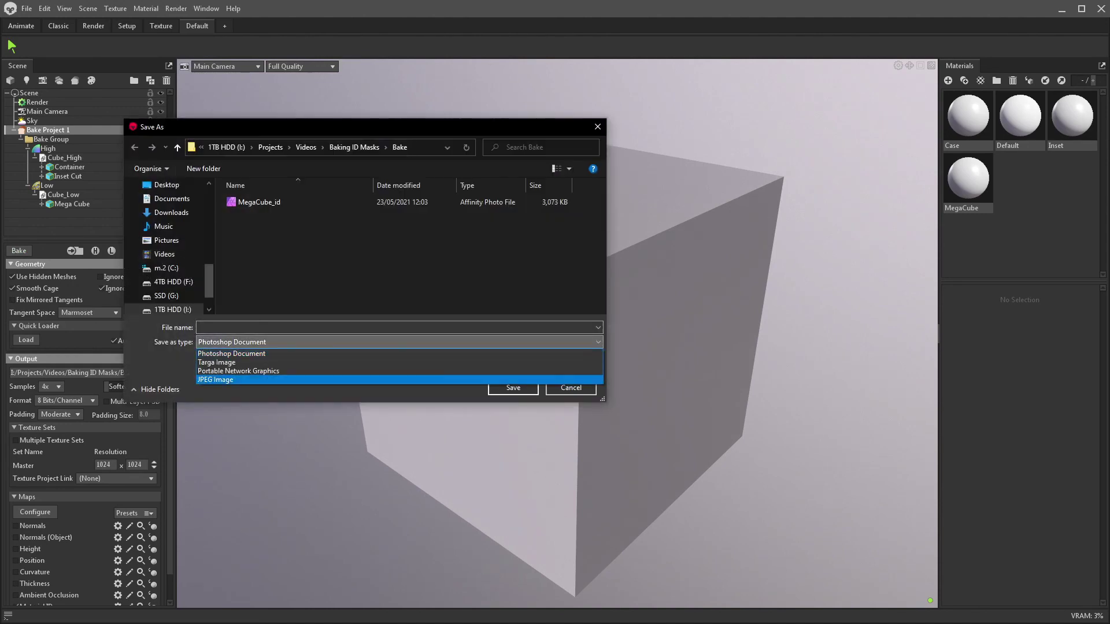
pyautogui.click(215, 380)
pyautogui.click(200, 327)
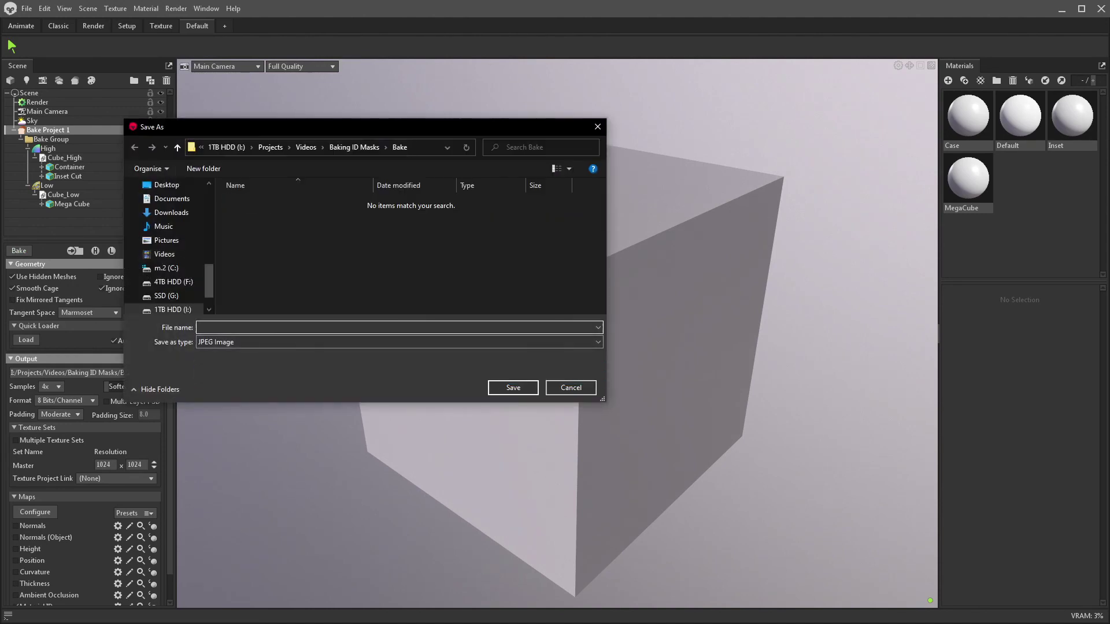
pyautogui.write('MegaCube')
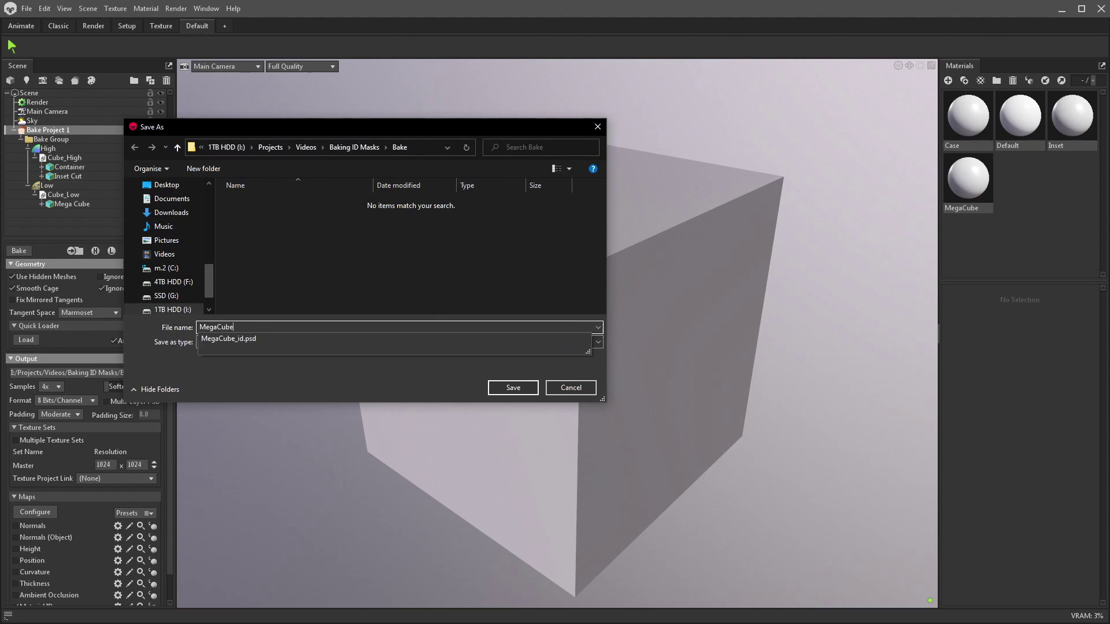
pyautogui.click(494, 387)
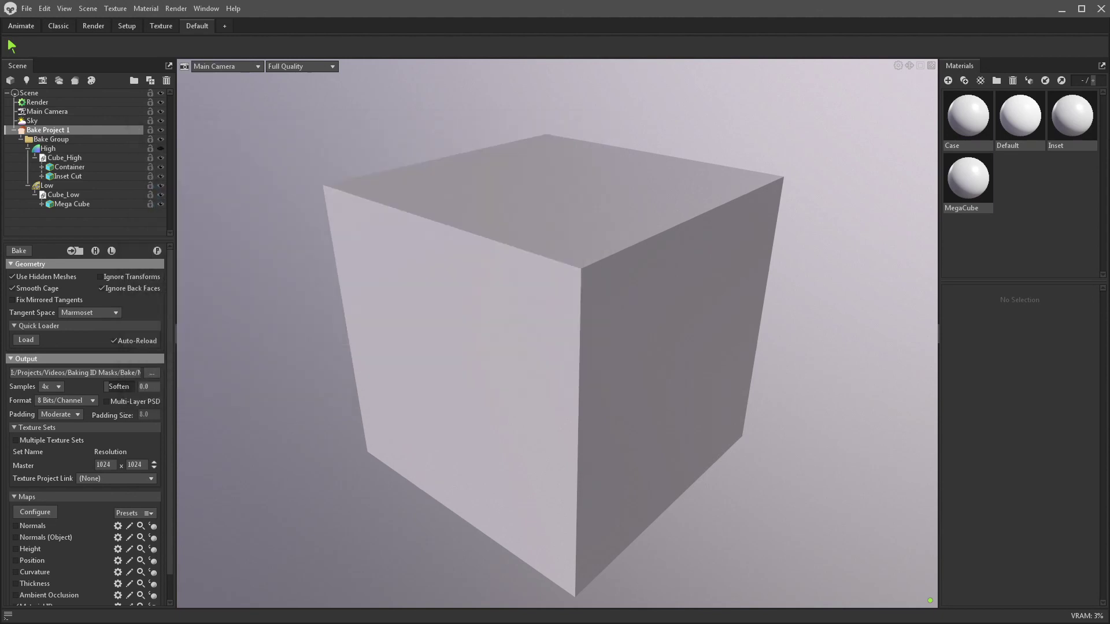
pyautogui.click(18, 250)
# Open MegaCube_id.jpg from the Bake folder and zoom in to examine its ID colors
pyautogui.hotkey('alt', 'Tab')
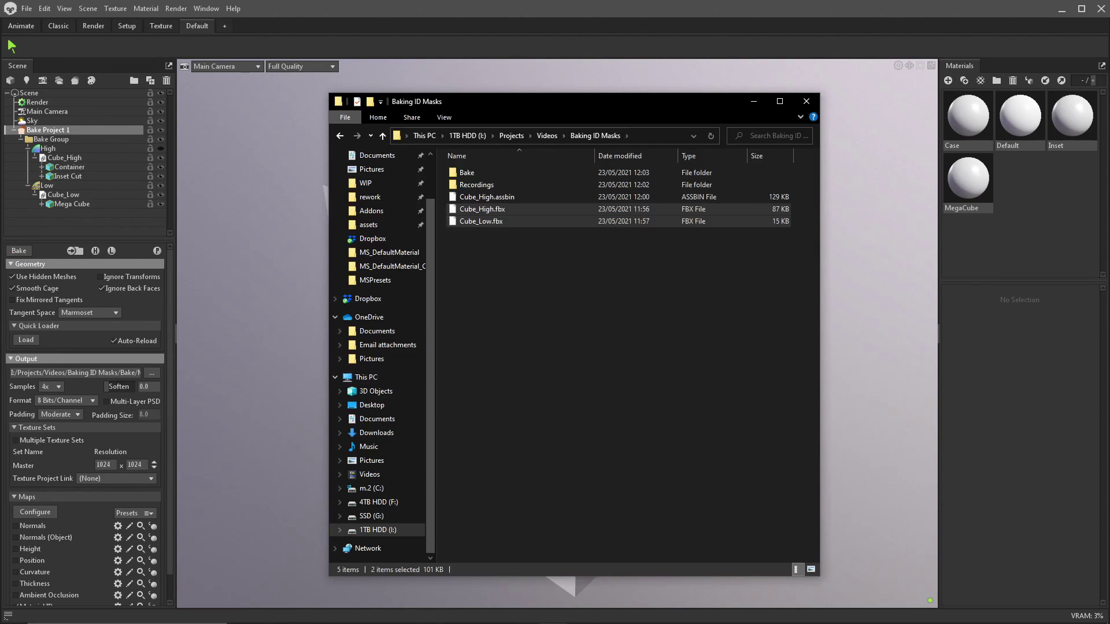
pyautogui.doubleClick(467, 172)
pyautogui.doubleClick(475, 179)
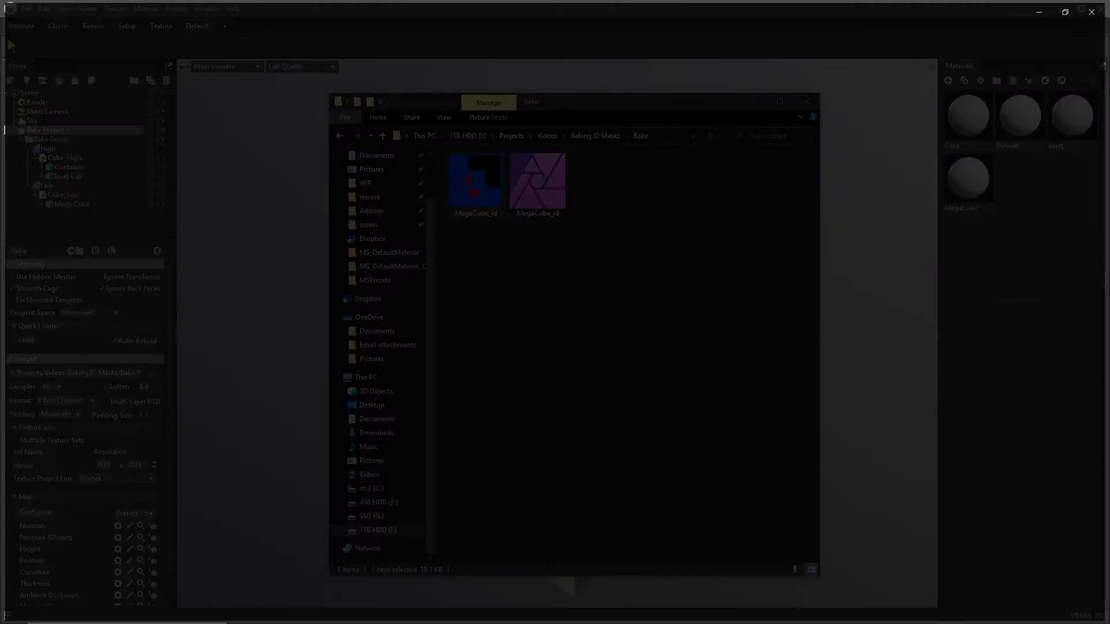
pyautogui.doubleClick(521, 354)
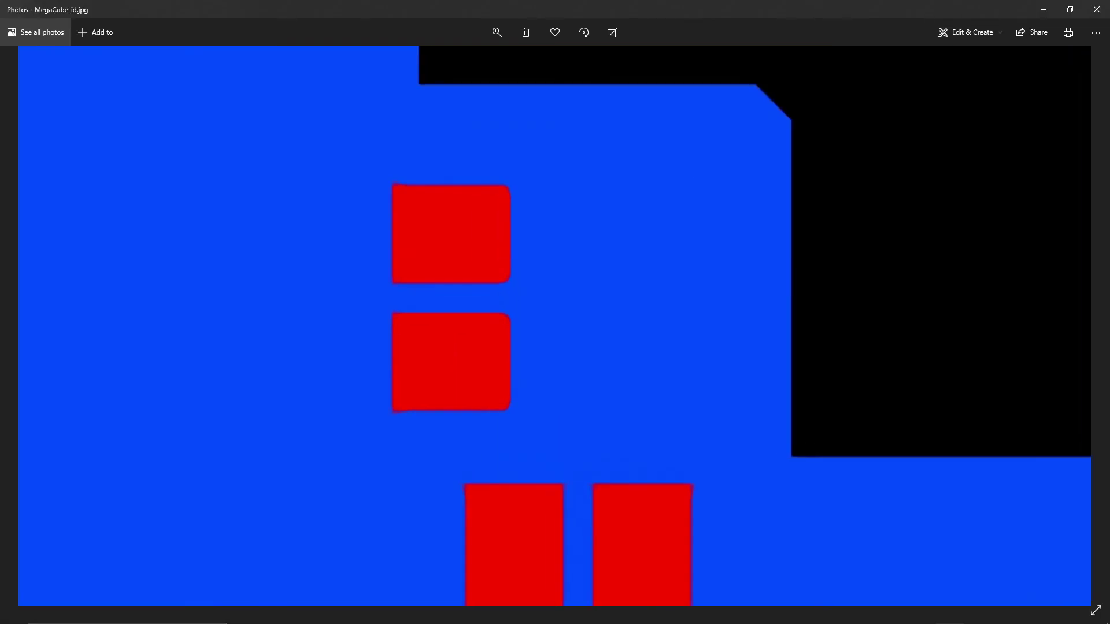
# Examine the edges of the red and blue areas in MegaCube_id.jpg and close the image
pyautogui.doubleClick(531, 354)
pyautogui.moveTo(769, 9); pyautogui.dragTo(486, 1)
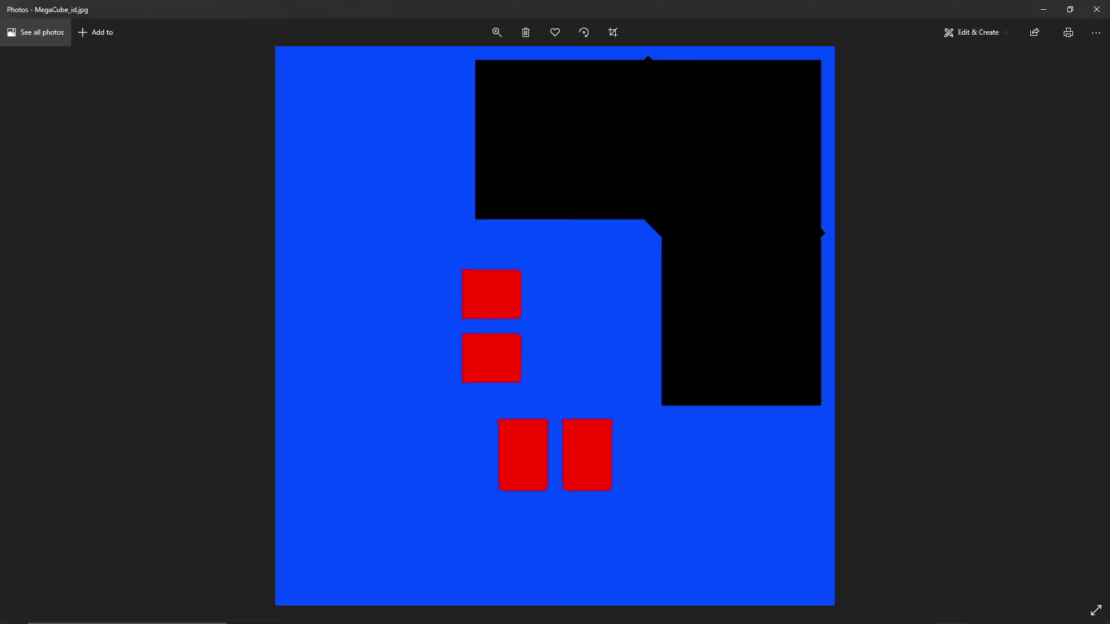
pyautogui.keyDown('ctrl'); pyautogui.scroll(3, 562, 508); pyautogui.keyUp('ctrl')
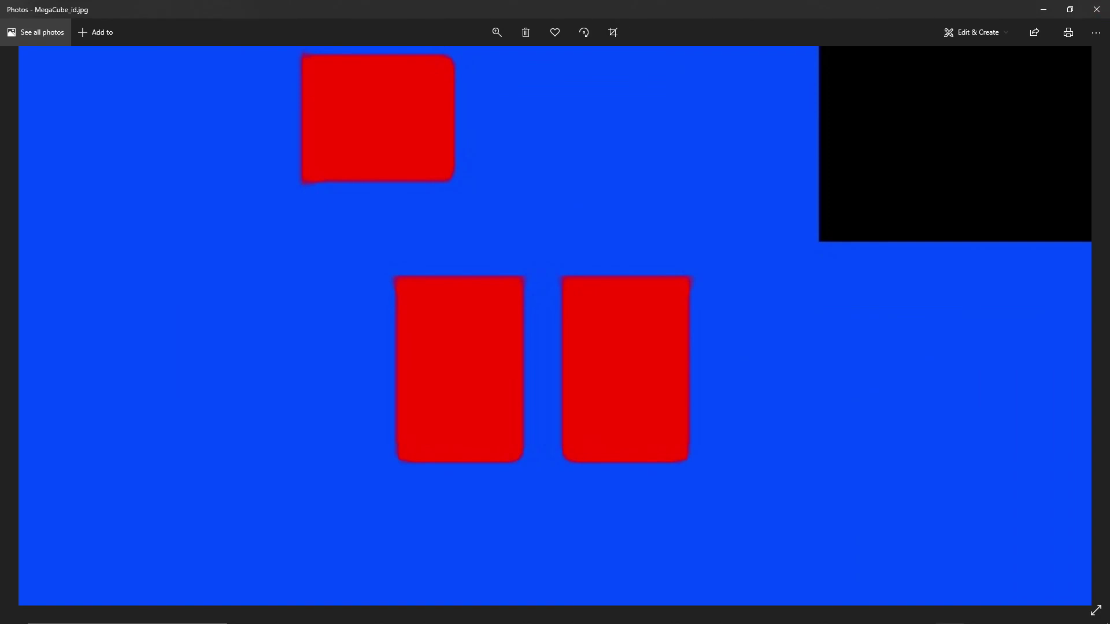
pyautogui.click(1096, 9)
pyautogui.press('Escape')
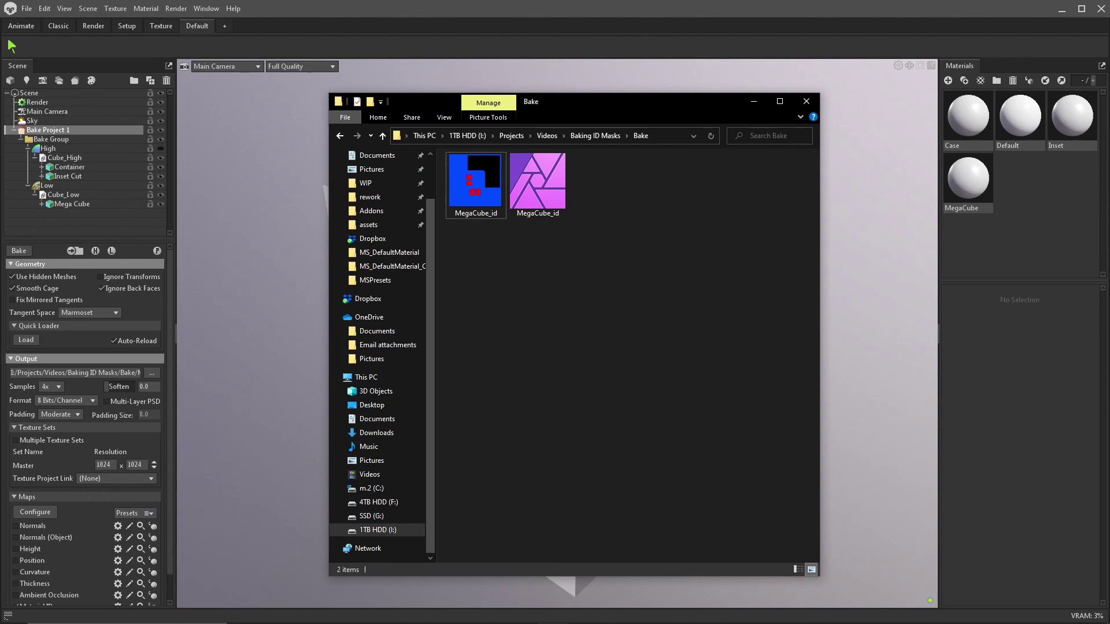
pyautogui.rightClick(584, 387)
pyautogui.press('Escape')
pyautogui.click(476, 182)
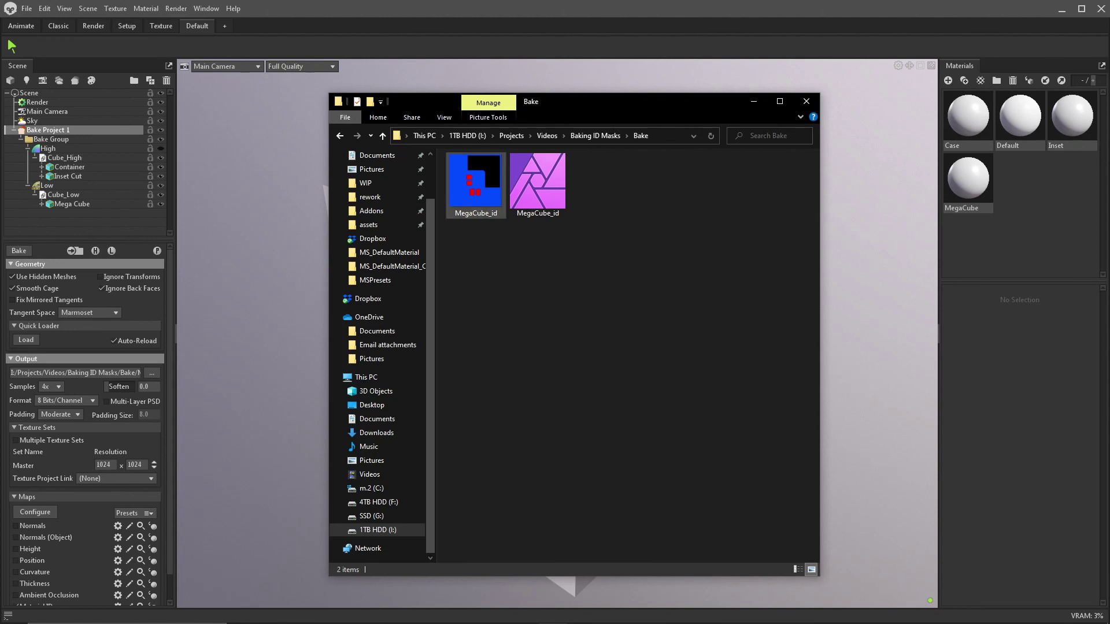
pyautogui.hotkey('alt', 'Tab')
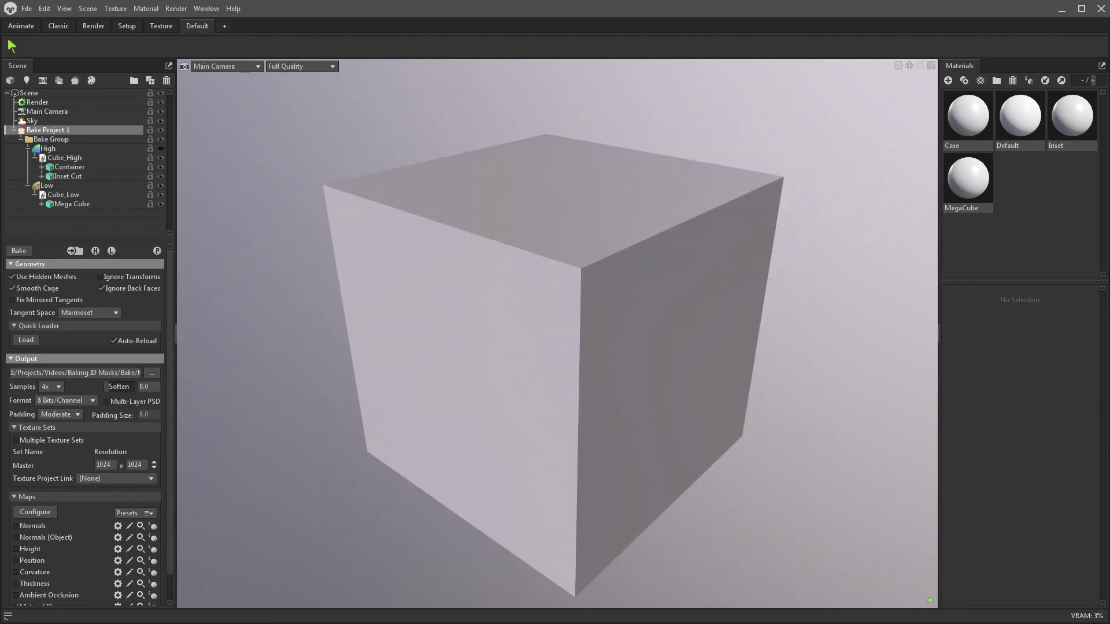
pyautogui.click(154, 462)
pyautogui.click(154, 468)
# Switch to Substance Painter and bring MegaCube_id.jpg from the Bake folder into the shelf for import
pyautogui.press('super')
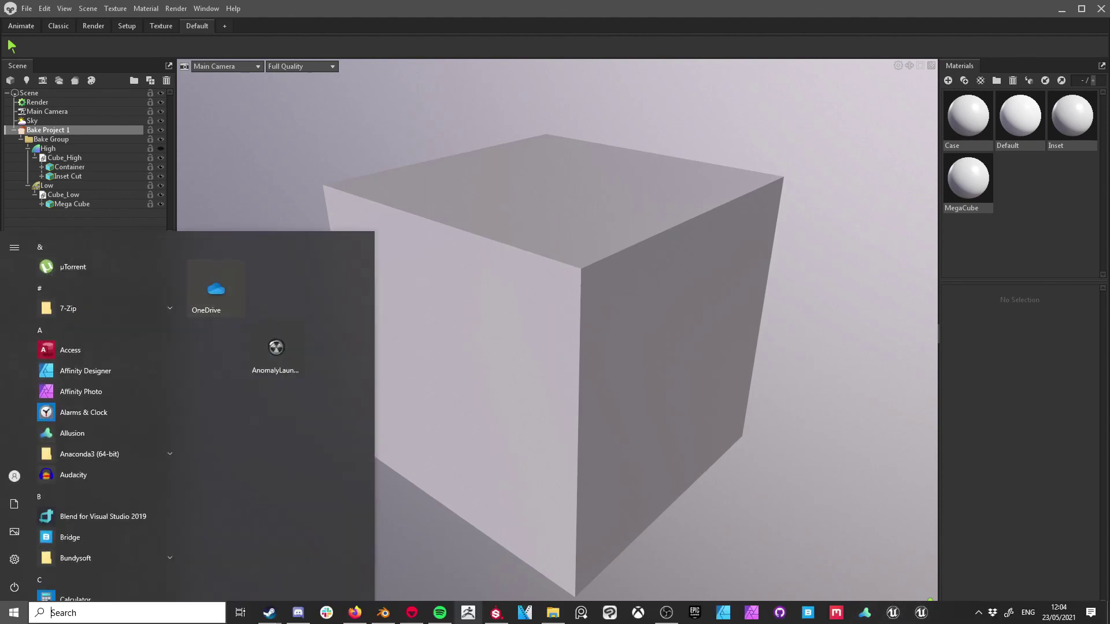
pyautogui.click(495, 615)
pyautogui.hotkey('alt', 'Tab')
pyautogui.hotkey('alt', 'Tab')
pyautogui.press('super')
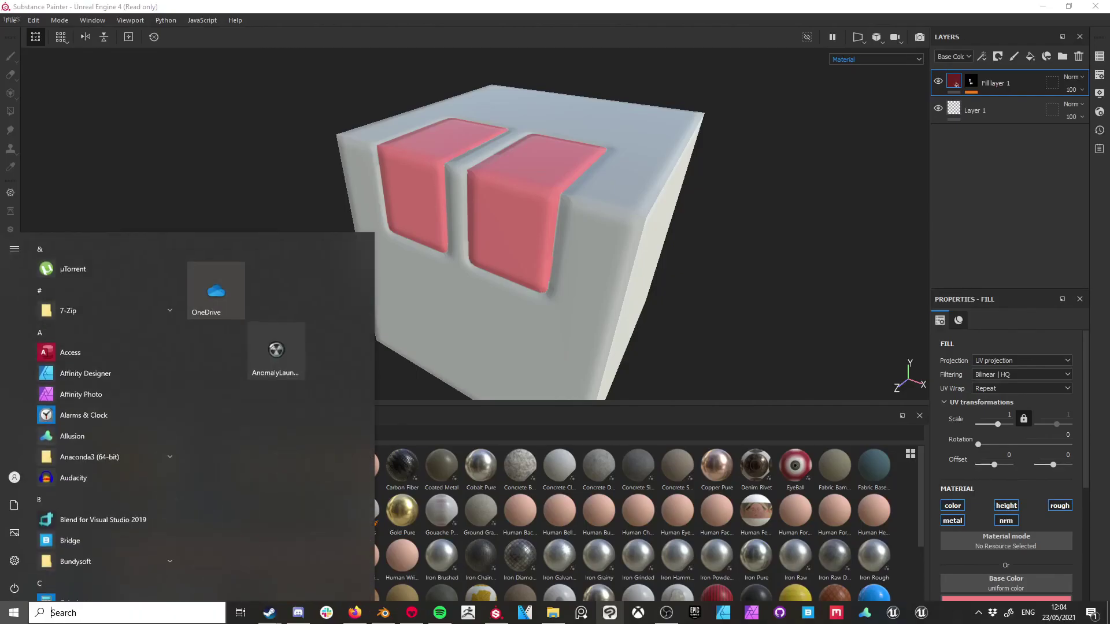
pyautogui.click(552, 613)
pyautogui.moveTo(473, 183); pyautogui.dragTo(219, 540)
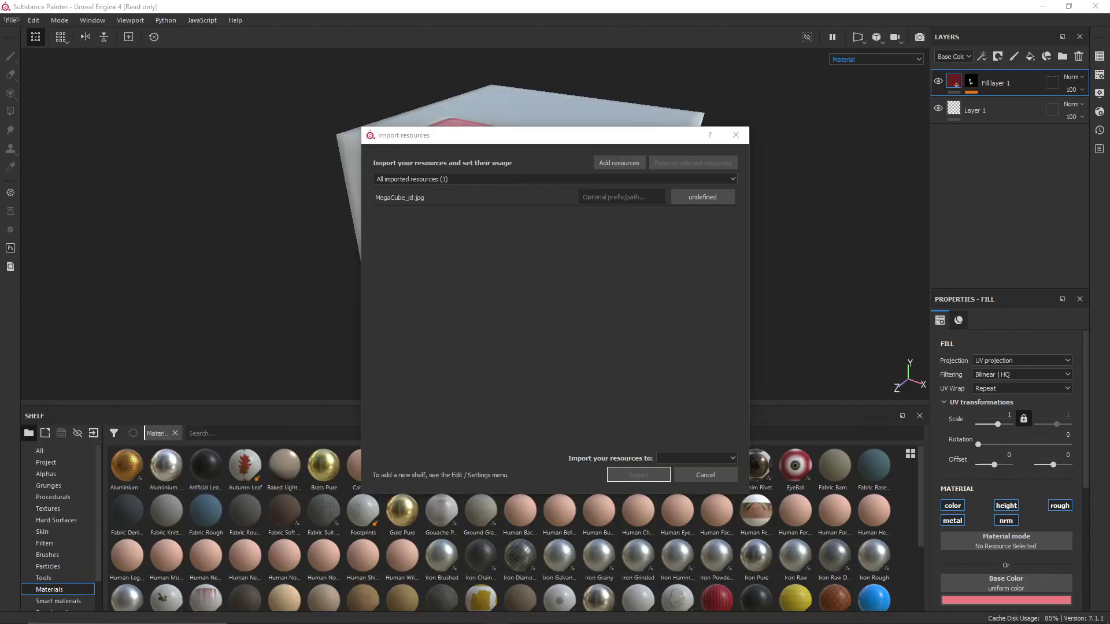
# Import MegaCube_id.jpg as a texture into the project 'Unreal Engine 4'
pyautogui.click(702, 197)
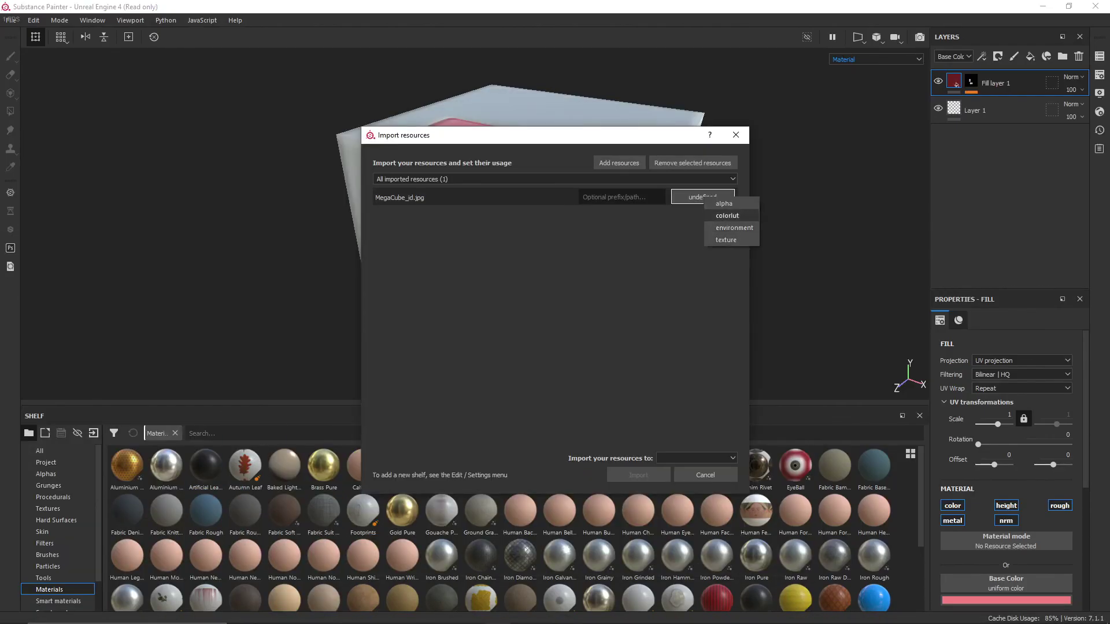
pyautogui.click(732, 215)
pyautogui.click(697, 458)
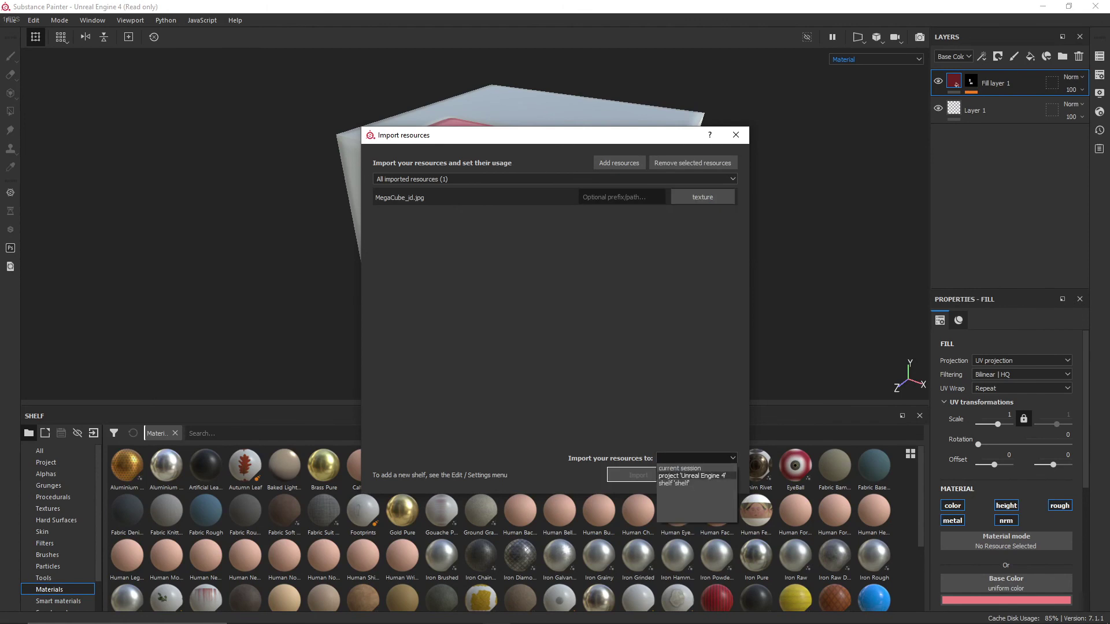
pyautogui.click(694, 471)
pyautogui.click(638, 475)
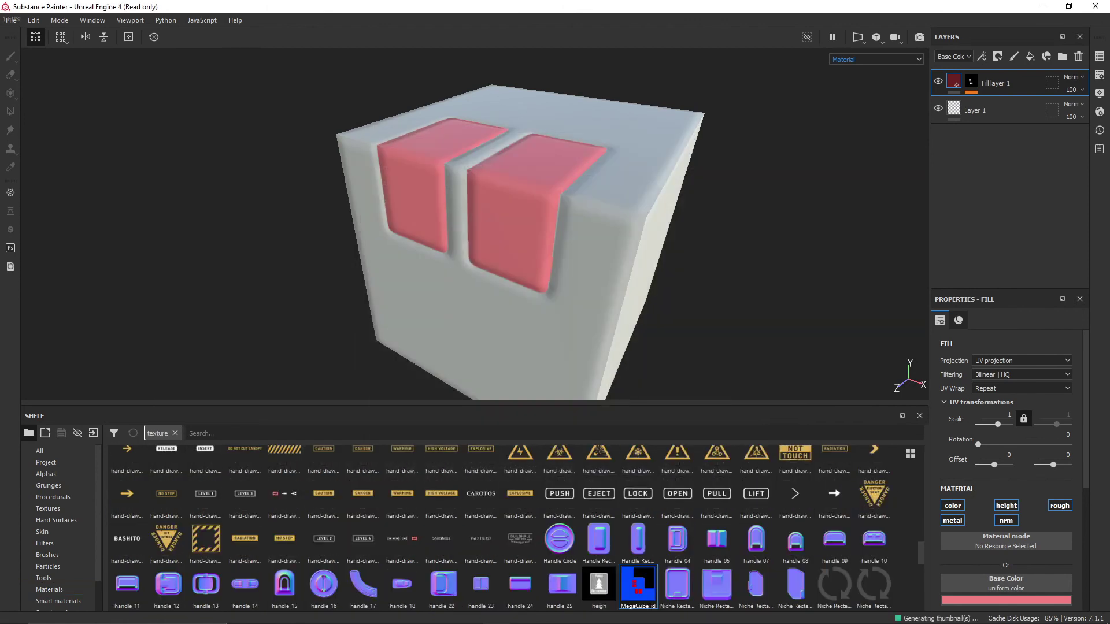
# Assign the MegaCube_id texture as the ID mesh map in the texture set settings
pyautogui.click(1100, 75)
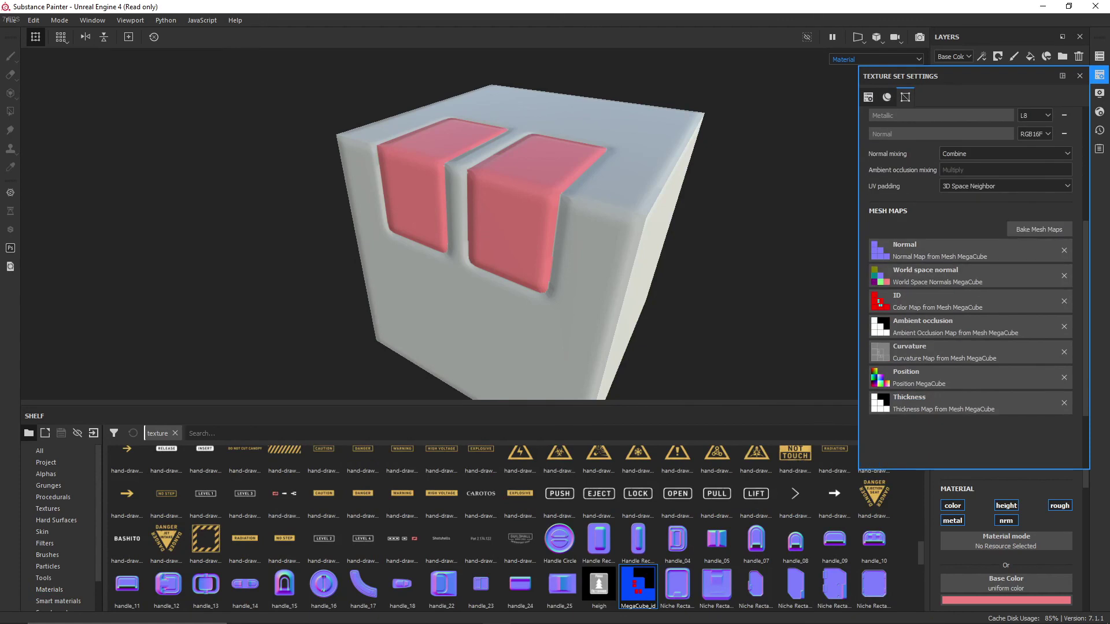
pyautogui.moveTo(638, 585); pyautogui.dragTo(970, 301)
pyautogui.keyDown('alt'); pyautogui.moveTo(520, 231); pyautogui.dragTo(524, 254); pyautogui.keyUp('alt')
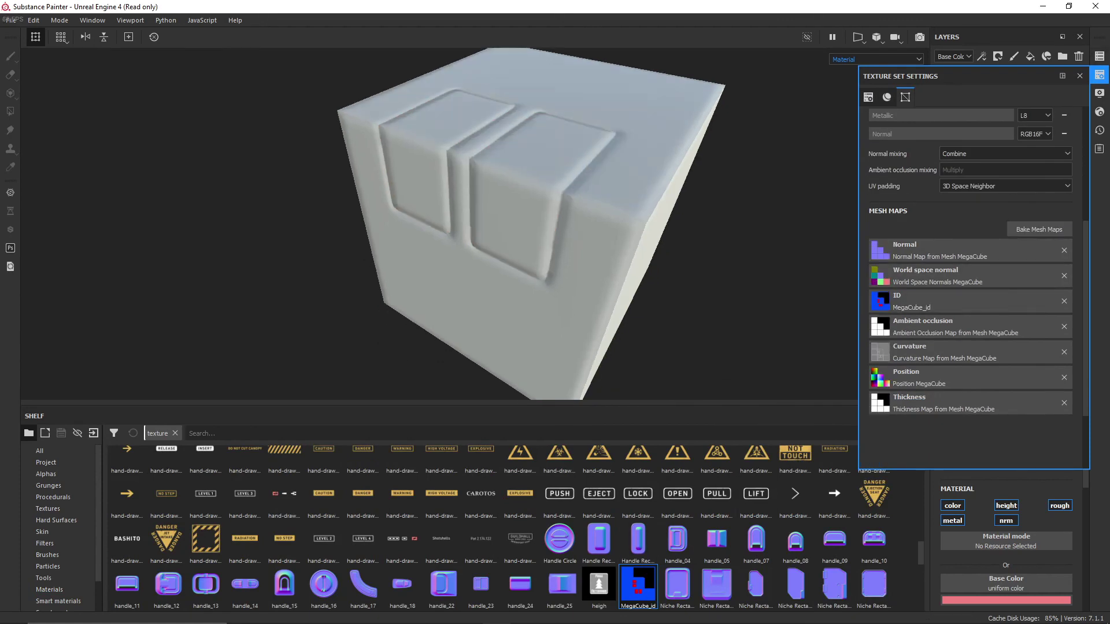
pyautogui.click(1100, 74)
# Add the insets' red ID color to the color selection in Fill layer 1's mask
pyautogui.click(971, 81)
pyautogui.click(1011, 104)
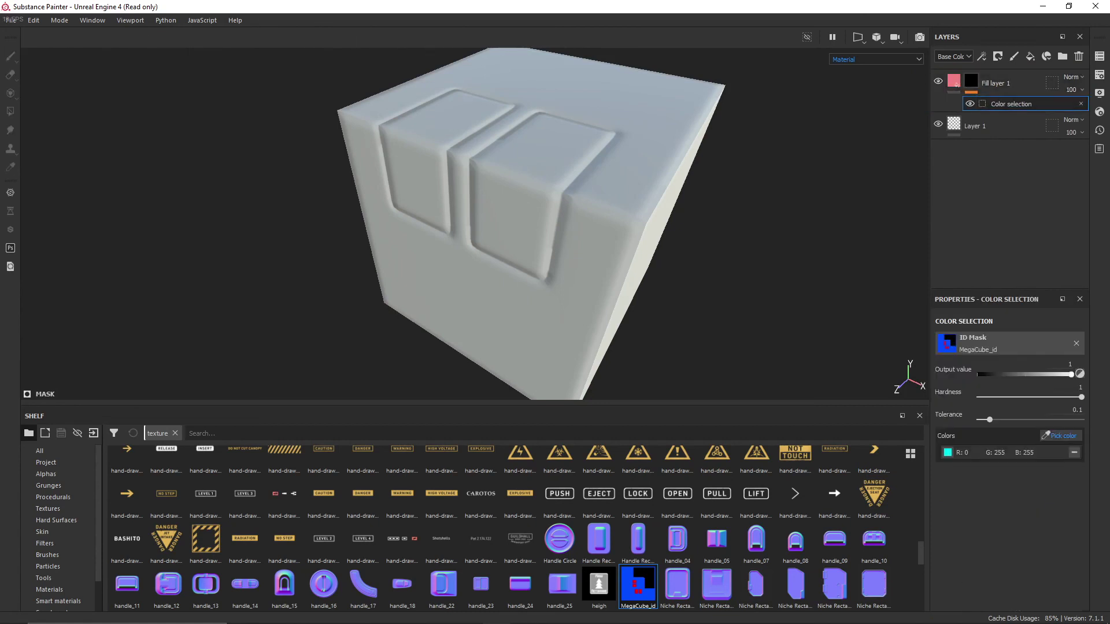
pyautogui.click(1061, 436)
pyautogui.click(520, 191)
# Examine the edges and corners of the masked insets on the cube up close
pyautogui.keyDown('alt'); pyautogui.moveTo(521, 191); pyautogui.dragTo(544, 133); pyautogui.keyUp('alt')
pyautogui.scroll(4, 544, 203)
pyautogui.scroll(-3, 544, 133)
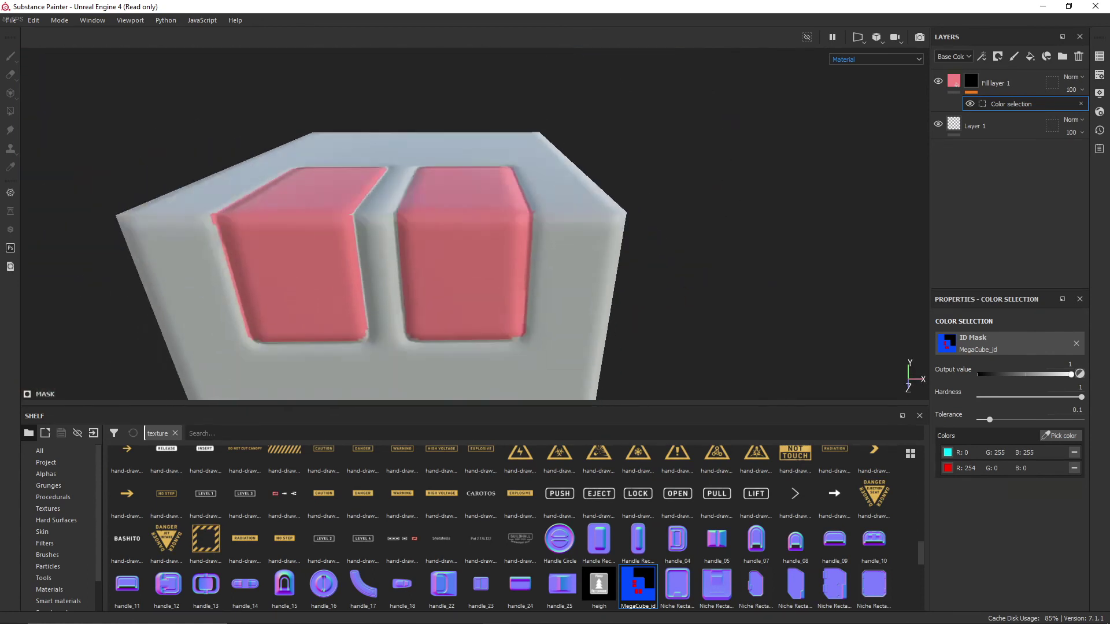
pyautogui.keyDown('alt'); pyautogui.moveTo(474, 191); pyautogui.dragTo(515, 260); pyautogui.keyUp('alt')
pyautogui.scroll(4, 475, 226)
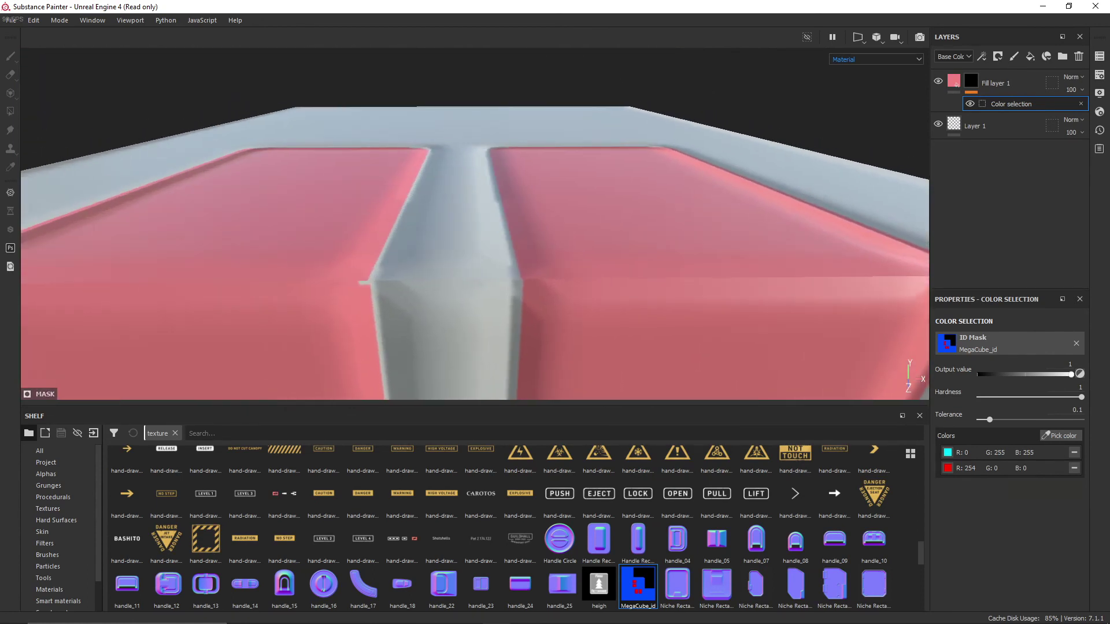
pyautogui.keyDown('alt'); pyautogui.moveTo(492, 191); pyautogui.dragTo(476, 312); pyautogui.keyUp('alt')
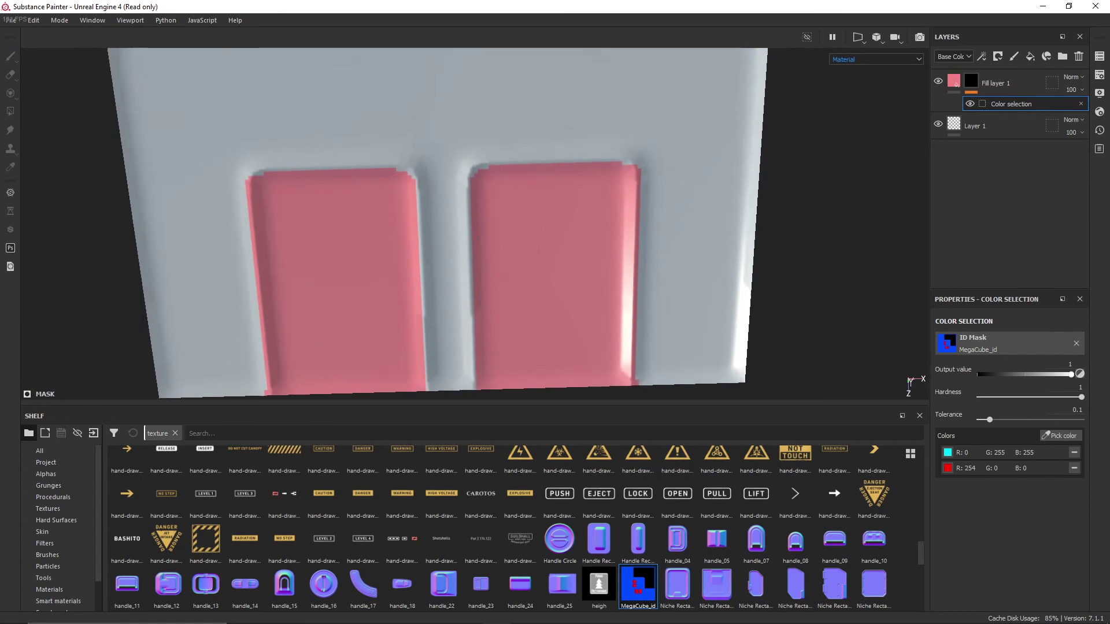
pyautogui.scroll(3, 468, 168)
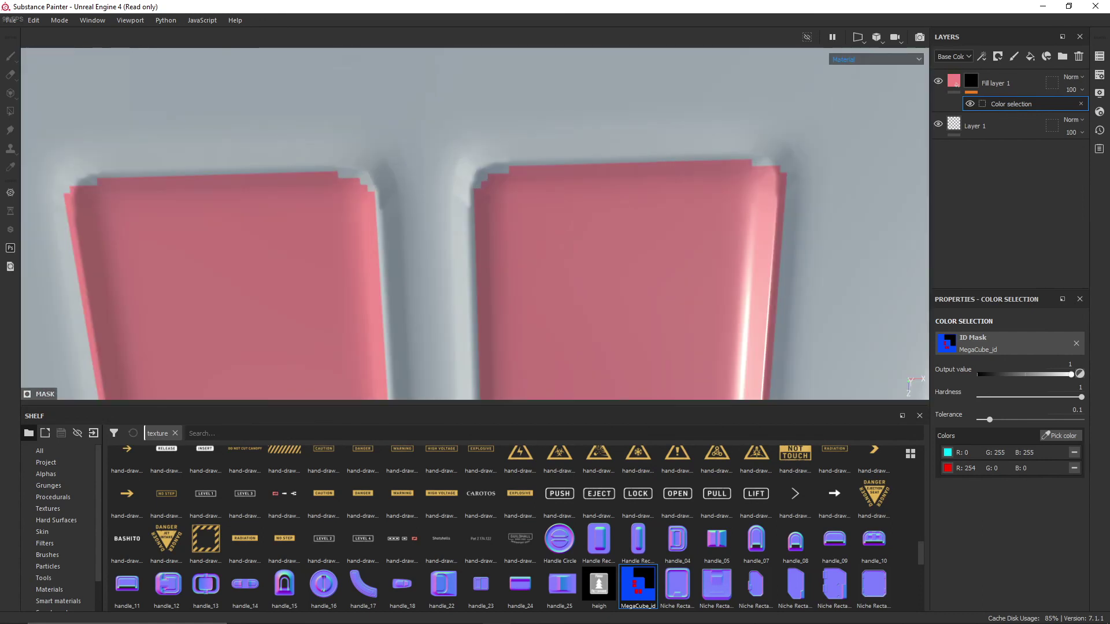
pyautogui.scroll(-3, 474, 225)
pyautogui.keyDown('alt'); pyautogui.moveTo(474, 225); pyautogui.dragTo(474, 174); pyautogui.keyUp('alt')
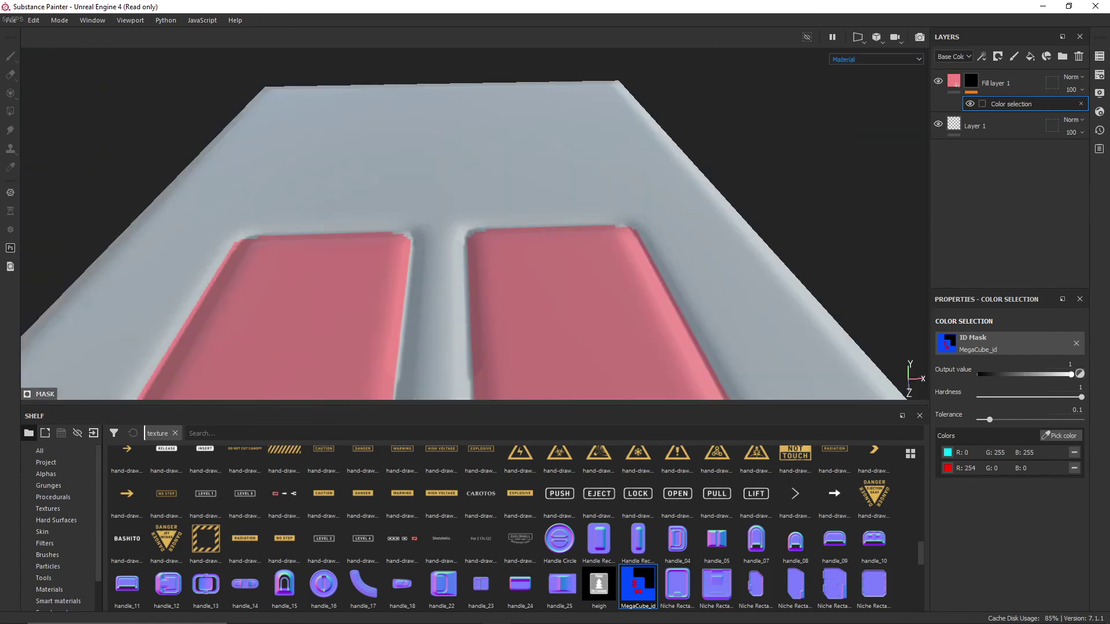
pyautogui.scroll(-1, 474, 231)
pyautogui.keyDown('alt'); pyautogui.moveTo(474, 289); pyautogui.dragTo(497, 144, button='middle'); pyautogui.keyUp('alt')
# Remove the cyan color from the color selection and set its hardness to 0.09 and tolerance to 1
pyautogui.click(1074, 452)
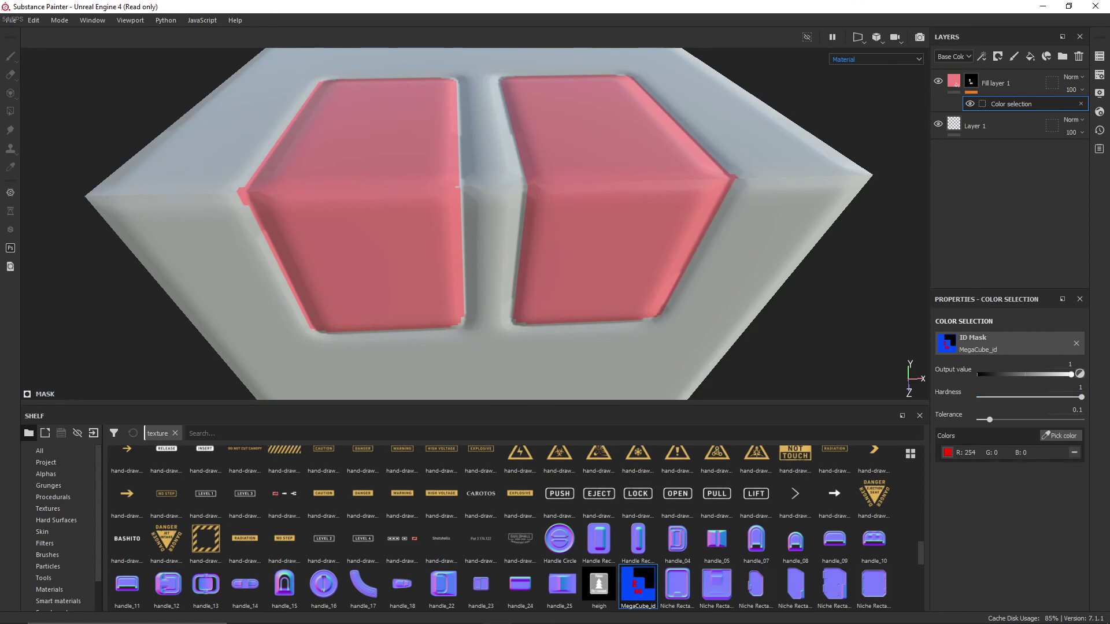
pyautogui.keyDown('alt'); pyautogui.moveTo(475, 231); pyautogui.dragTo(440, 223); pyautogui.keyUp('alt')
pyautogui.moveTo(1082, 398); pyautogui.dragTo(1081, 420)
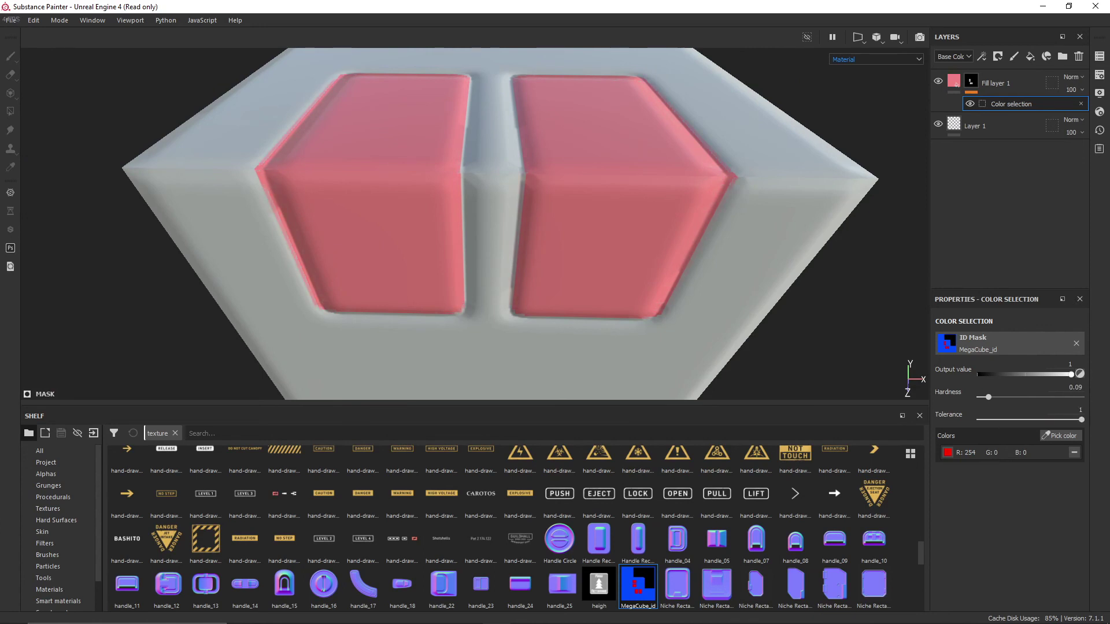
pyautogui.keyDown('alt'); pyautogui.moveTo(497, 231); pyautogui.dragTo(472, 260); pyautogui.keyUp('alt')
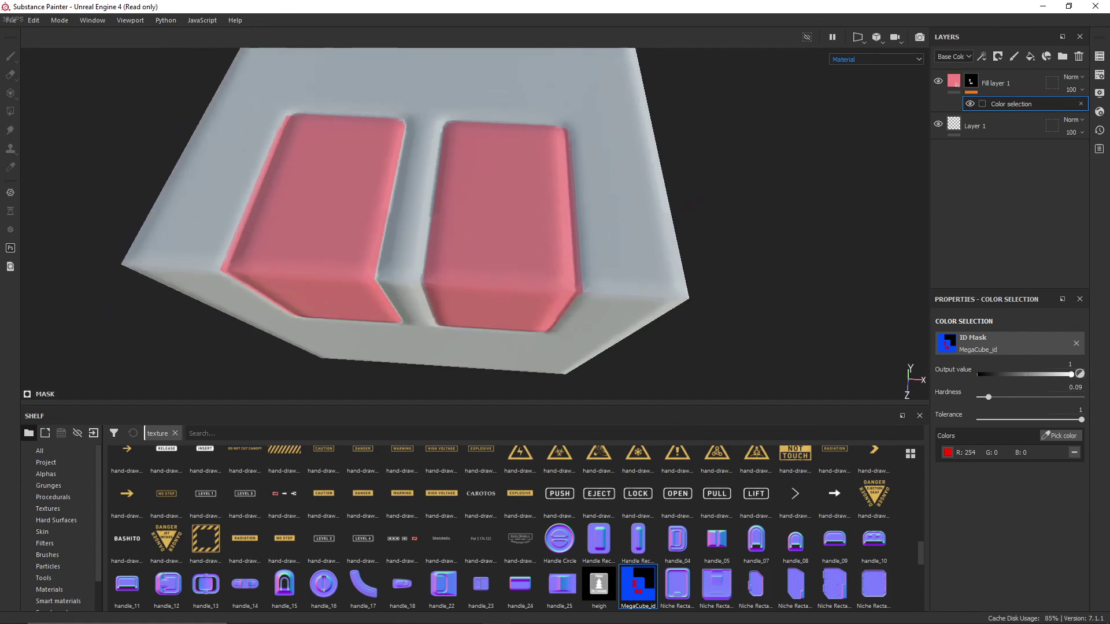